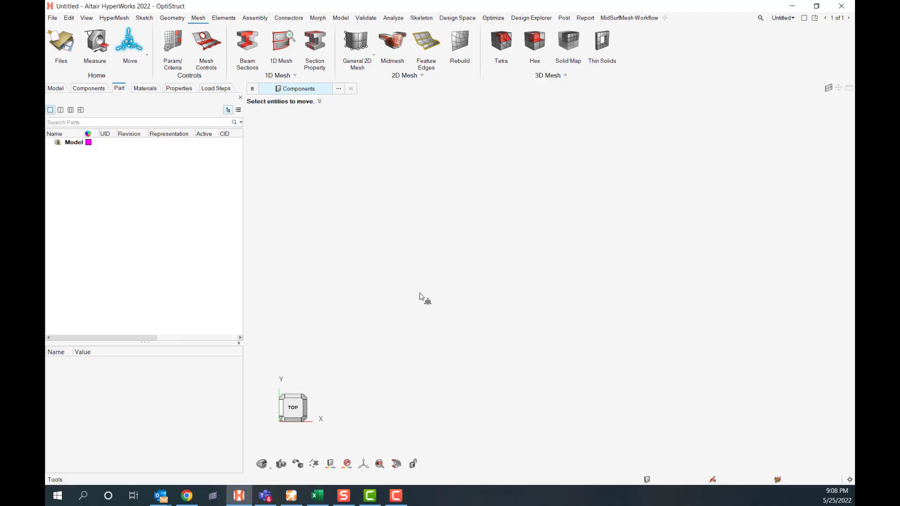
# Open the most recent Evotech_Apex_Challenge model and accept the default geometry import options
pyautogui.click(53, 18)
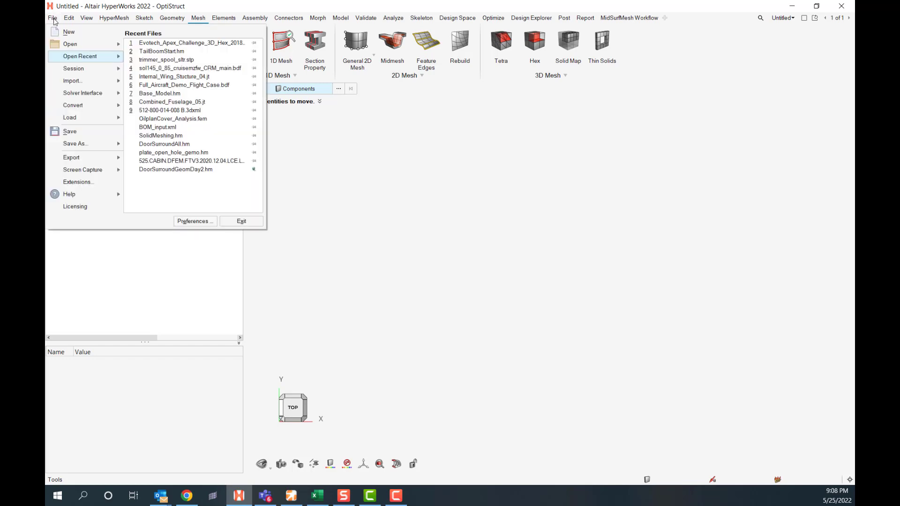
pyautogui.click(201, 43)
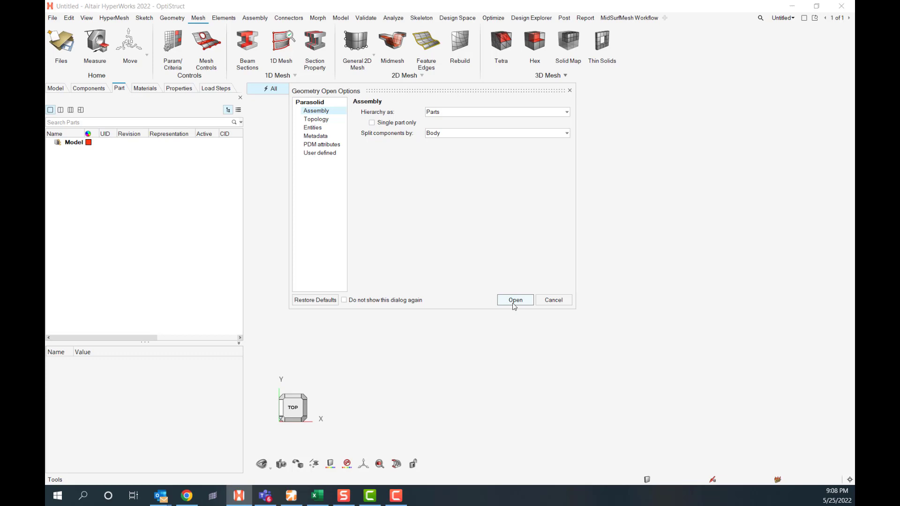
pyautogui.click(516, 300)
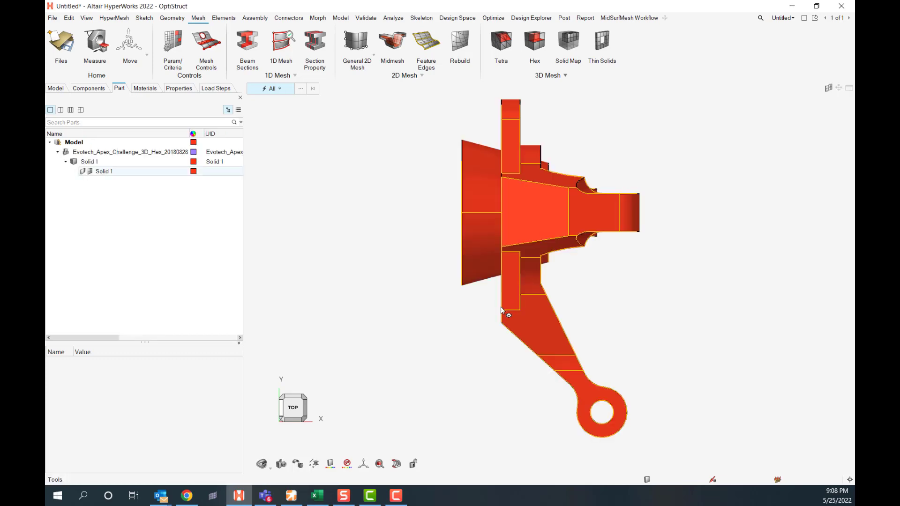
# Orbit and pan the knuckle from top view to an angled view showing its bore and lugs
pyautogui.moveTo(663, 262); pyautogui.dragTo(537, 273, button='middle')
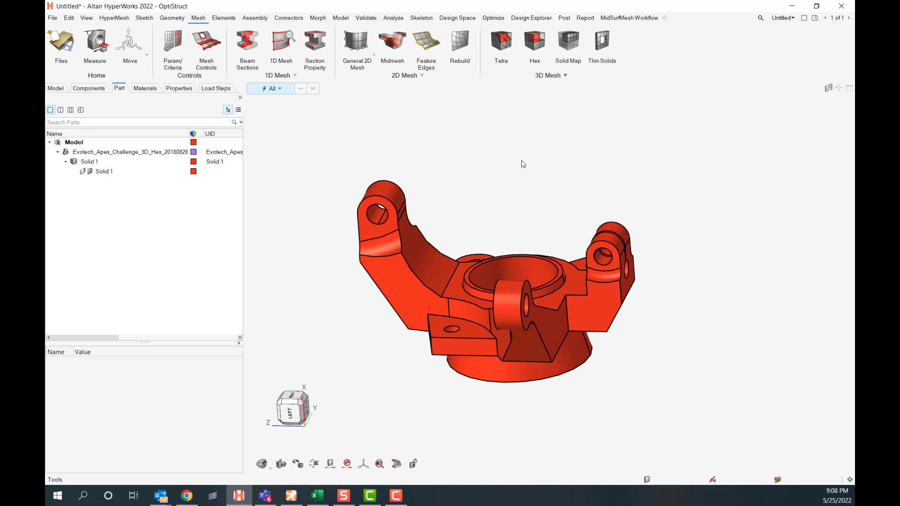
pyautogui.moveTo(519, 170); pyautogui.dragTo(564, 156, button='middle')
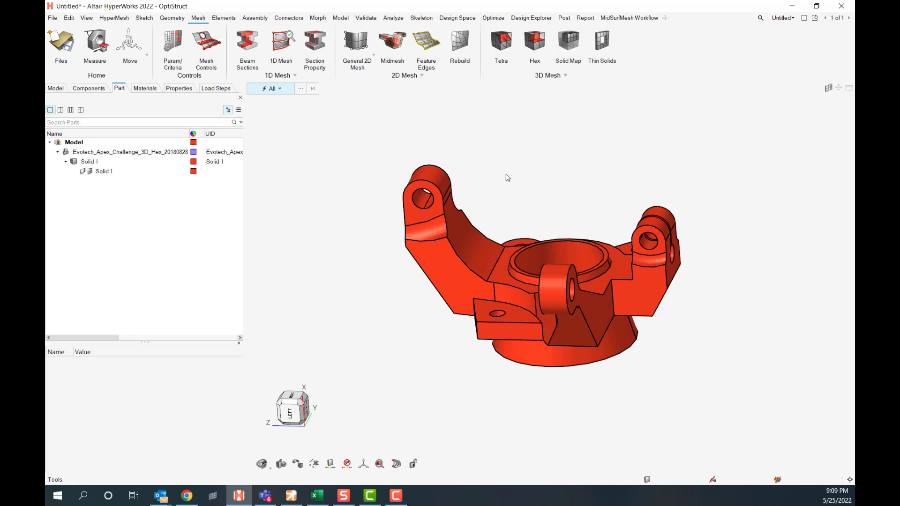
pyautogui.moveTo(534, 191); pyautogui.dragTo(501, 42, button='middle')
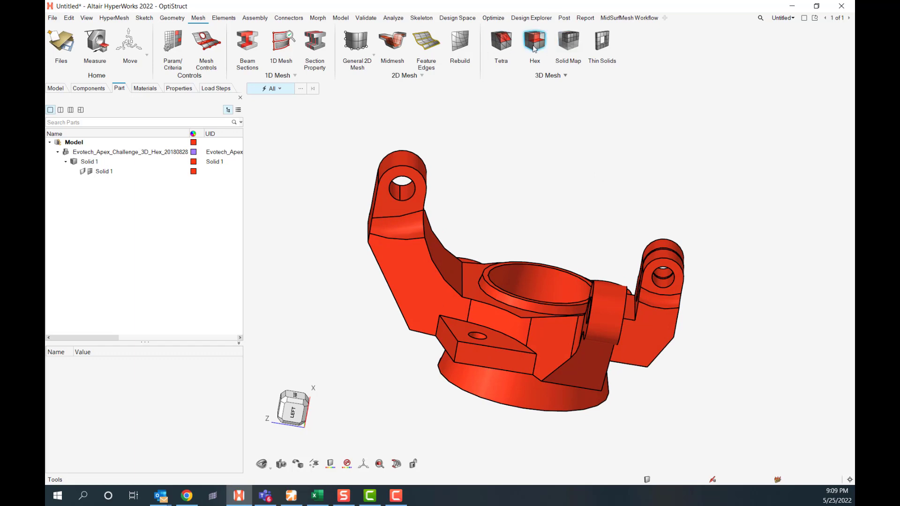
pyautogui.click(505, 40)
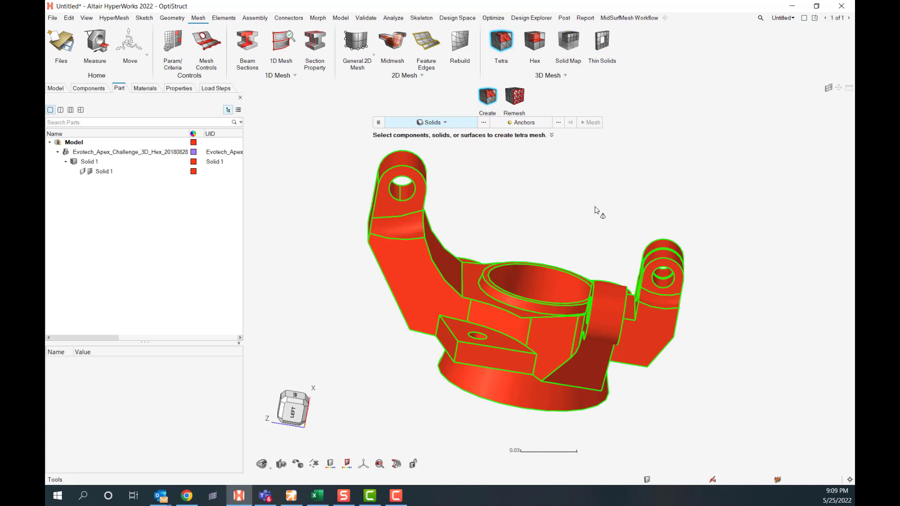
pyautogui.press('Escape')
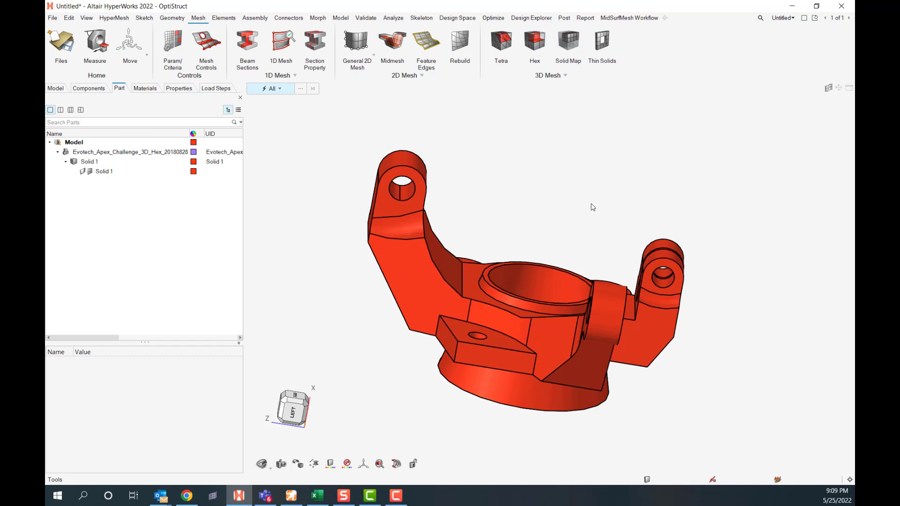
# Use the Scale transform to scale the knuckle solid by factor 0.9
pyautogui.moveTo(554, 203)
pyautogui.mouseDown(button='middle')
pyautogui.moveTo(542, 221)
pyautogui.moveTo(547, 207)
pyautogui.mouseUp(button='middle')
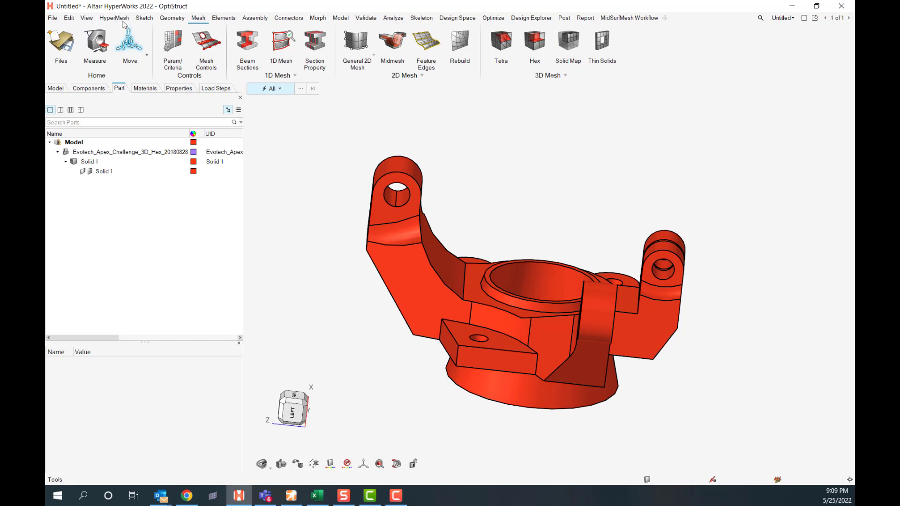
pyautogui.click(148, 55)
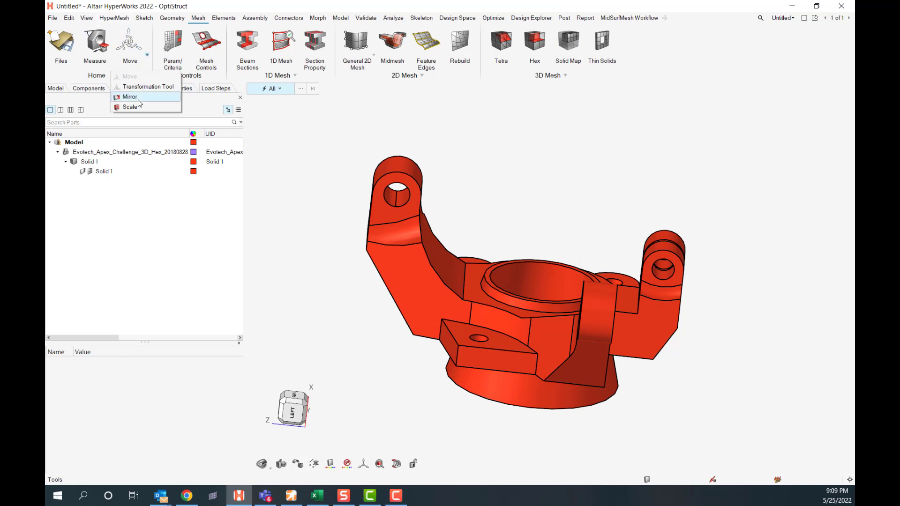
pyautogui.click(130, 107)
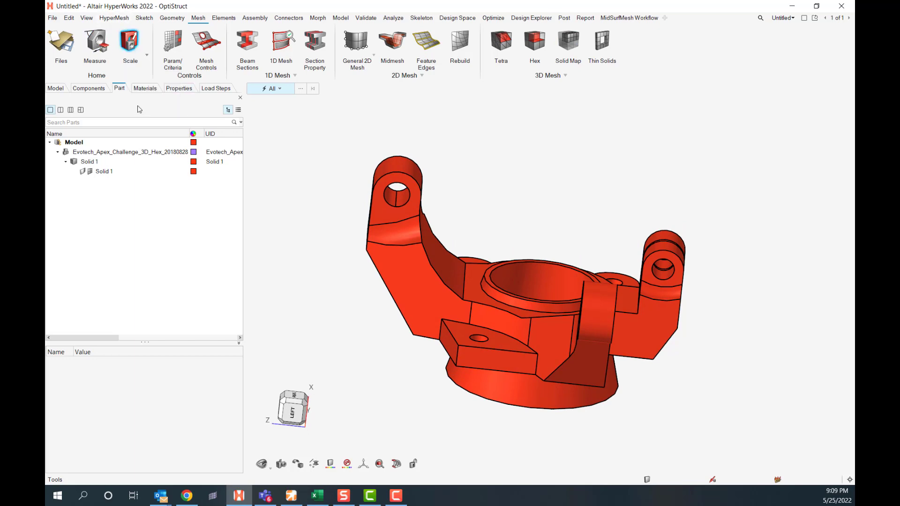
pyautogui.click(370, 234)
pyautogui.hotkey('ctrl', 'a')
pyautogui.write('0.9')
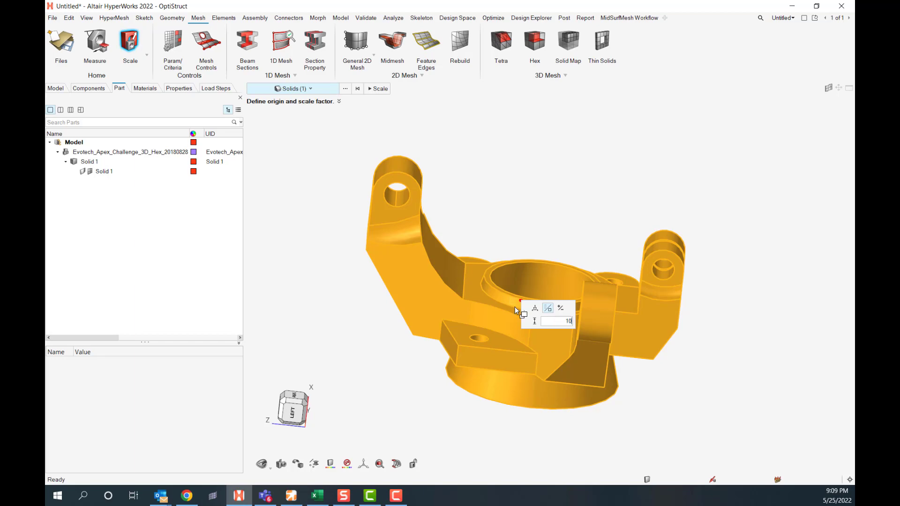
pyautogui.press('Return')
pyautogui.press('Escape')
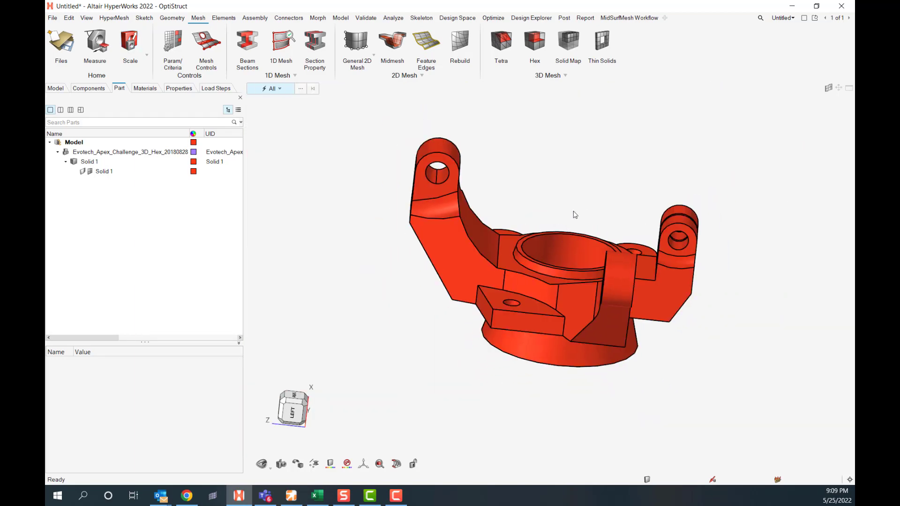
pyautogui.moveTo(586, 154); pyautogui.dragTo(619, 163, button='middle')
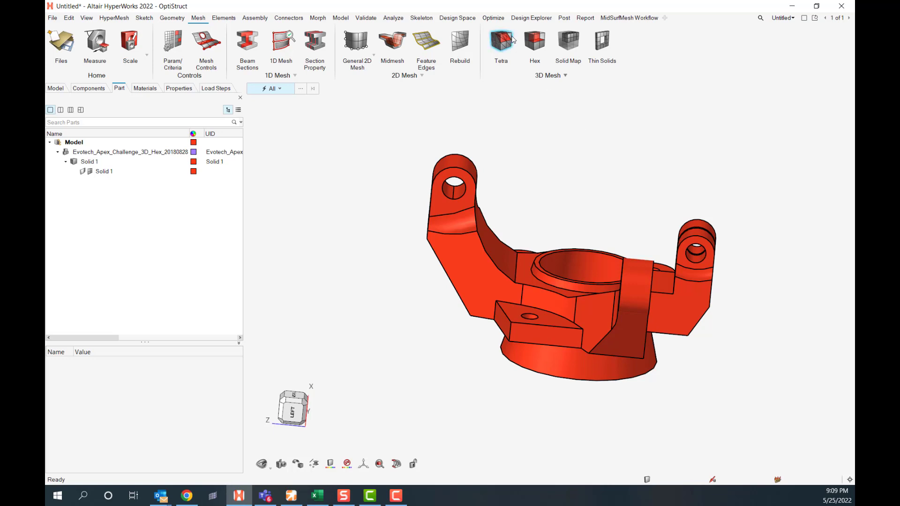
# Generate a tetra mesh on the knuckle solid with element size 6, stored in component auto001
pyautogui.click(503, 48)
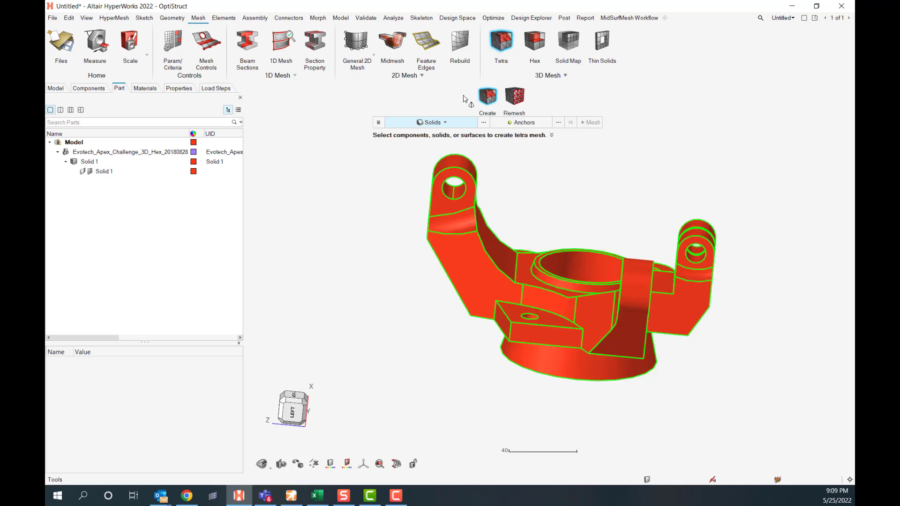
pyautogui.click(378, 122)
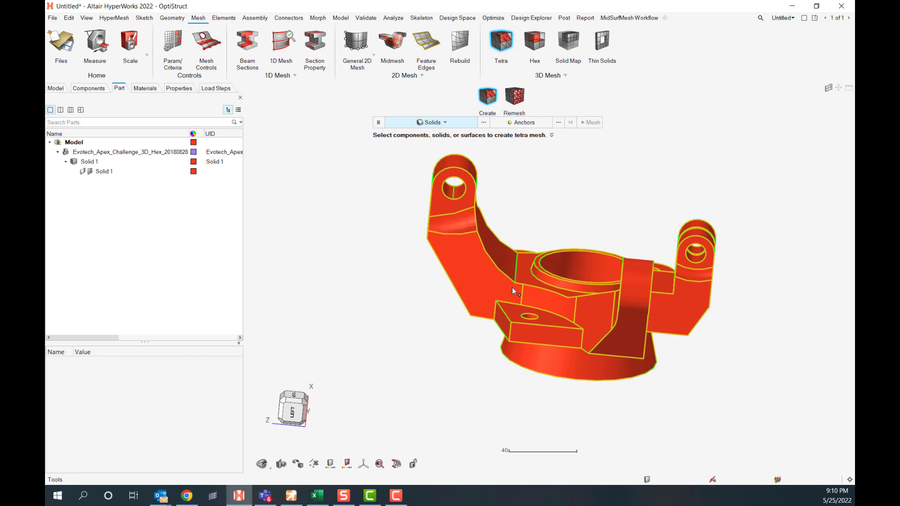
pyautogui.click(513, 283)
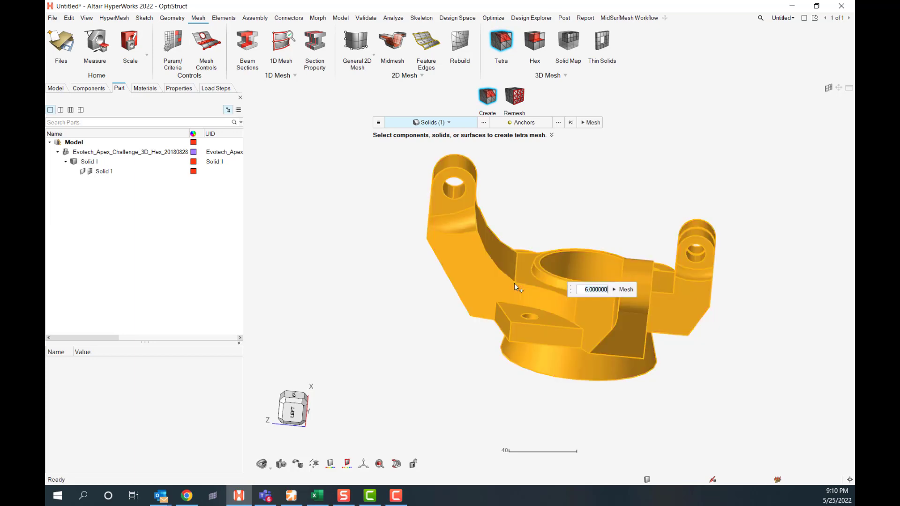
pyautogui.click(620, 289)
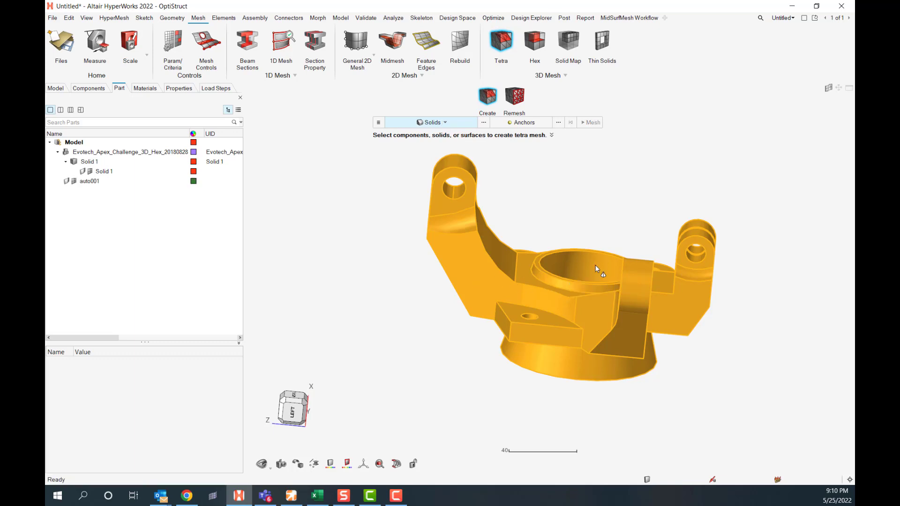
pyautogui.moveTo(629, 187); pyautogui.dragTo(614, 205, button='middle')
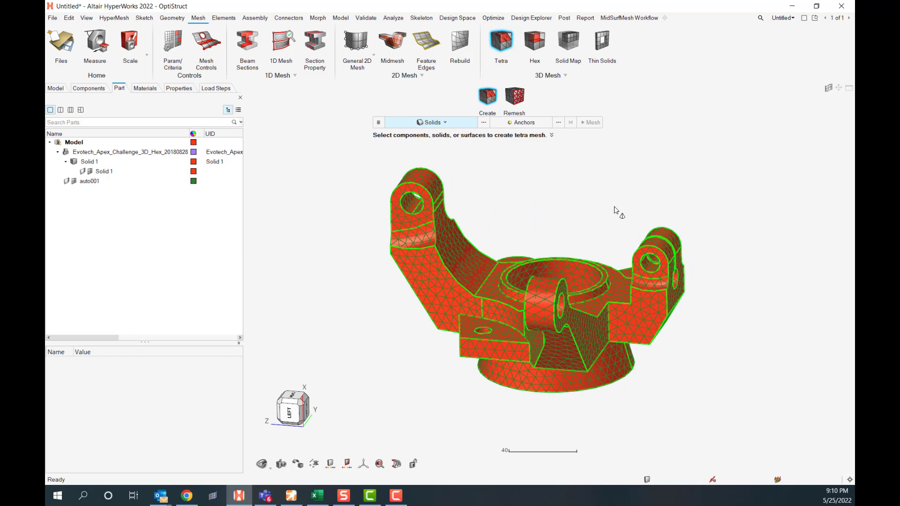
# Colour the mesh elements green and toggle Solid 1 visibility off and back on
pyautogui.press('Escape')
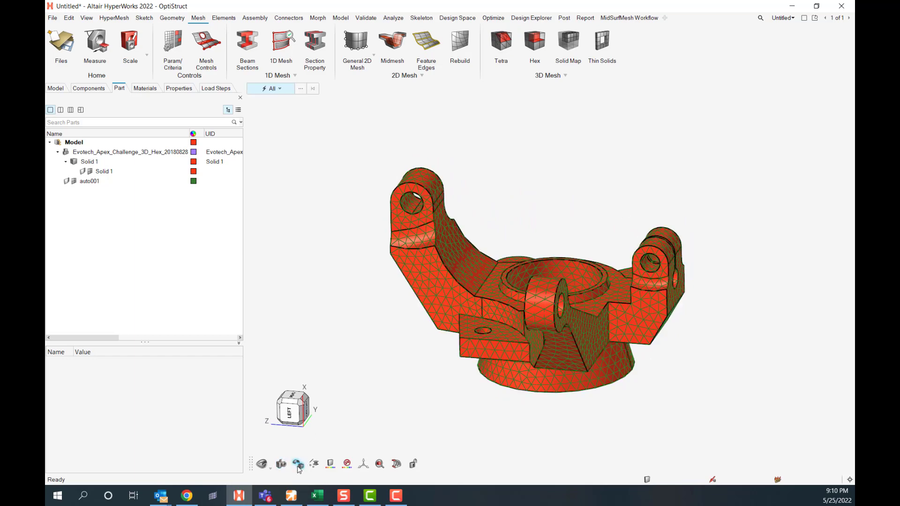
pyautogui.click(297, 464)
pyautogui.click(385, 445)
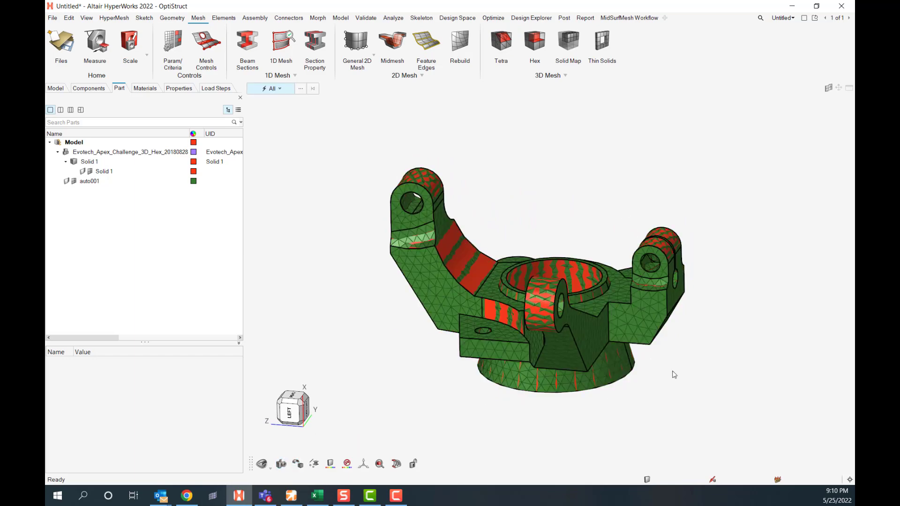
pyautogui.moveTo(647, 389); pyautogui.dragTo(575, 338, button='middle')
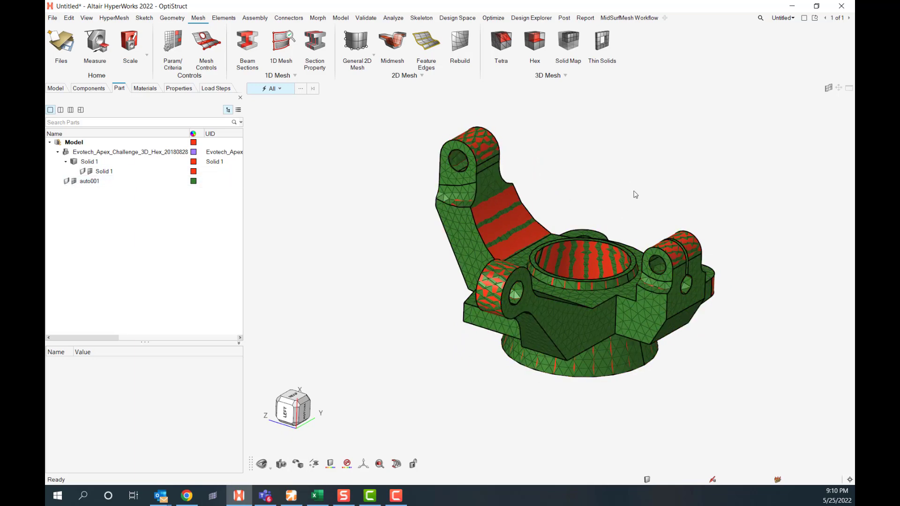
pyautogui.click(83, 171)
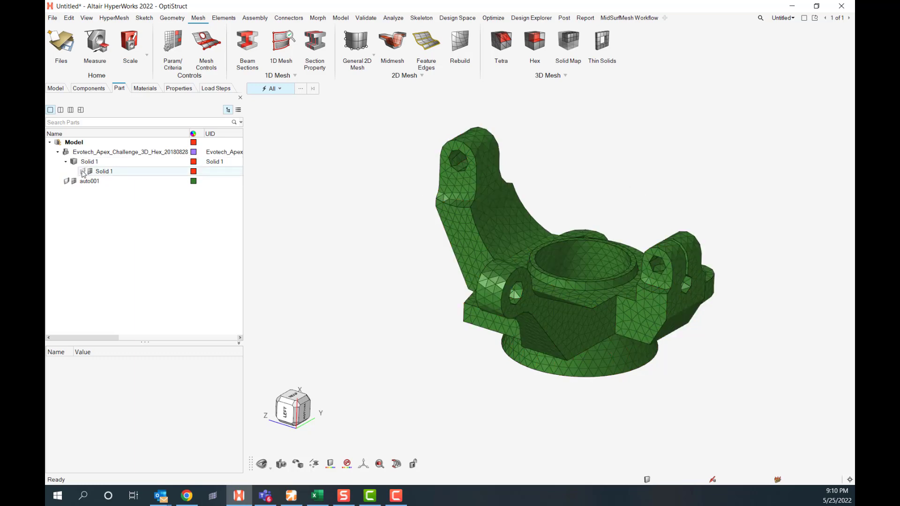
pyautogui.click(83, 172)
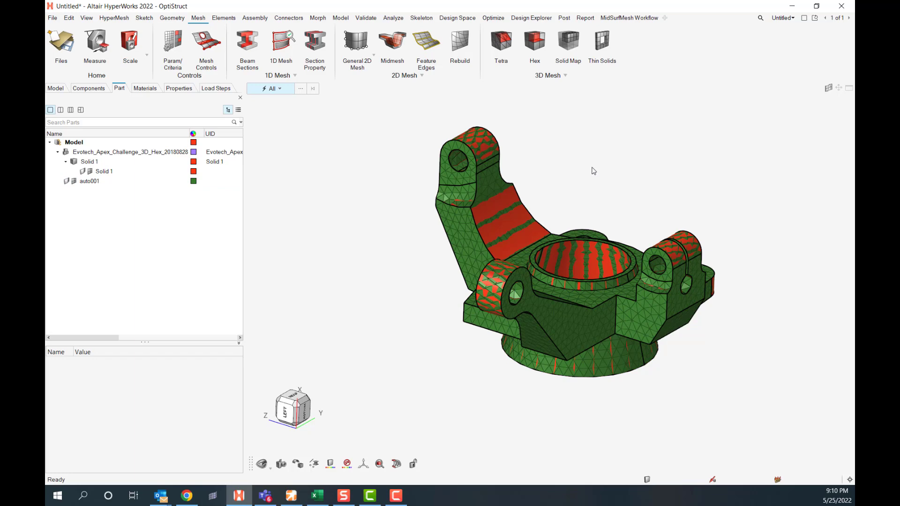
# Set the selection filter to elements and window-select all 16216 mesh elements from the left view
pyautogui.click(278, 92)
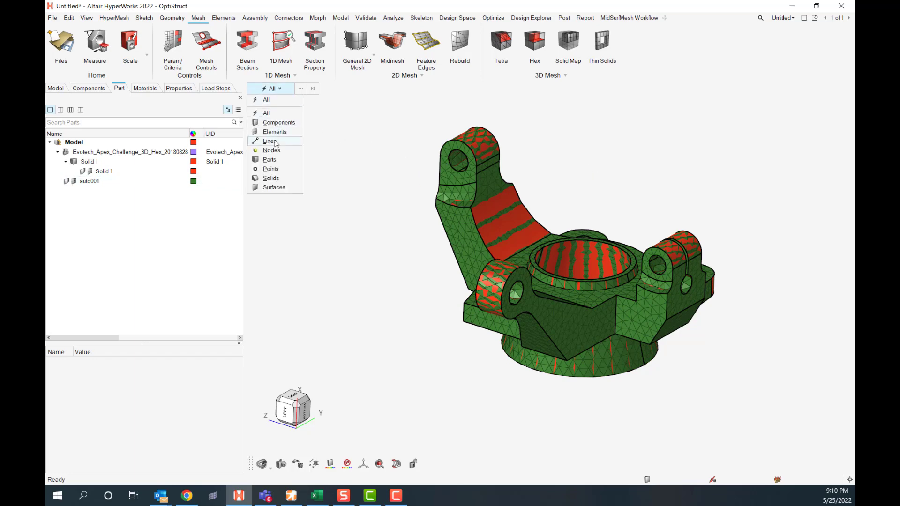
pyautogui.click(279, 133)
pyautogui.moveTo(369, 113); pyautogui.dragTo(775, 416)
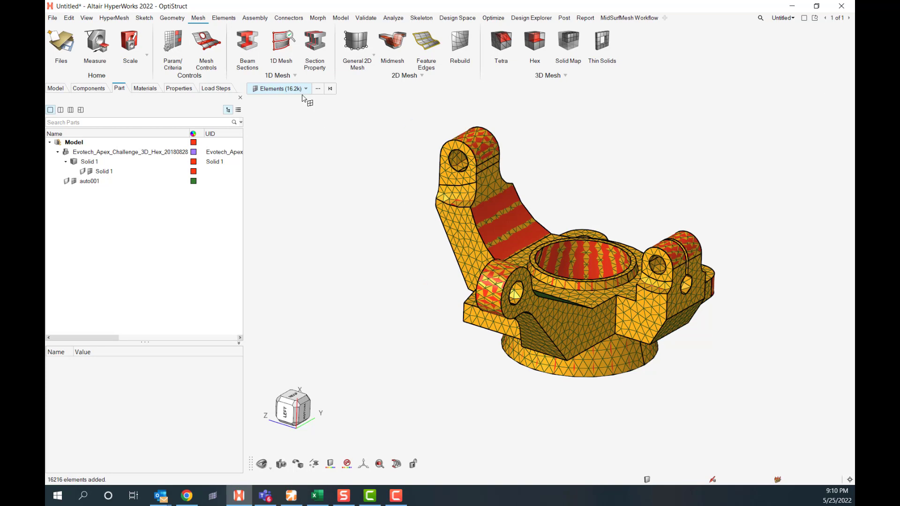
pyautogui.click(401, 251)
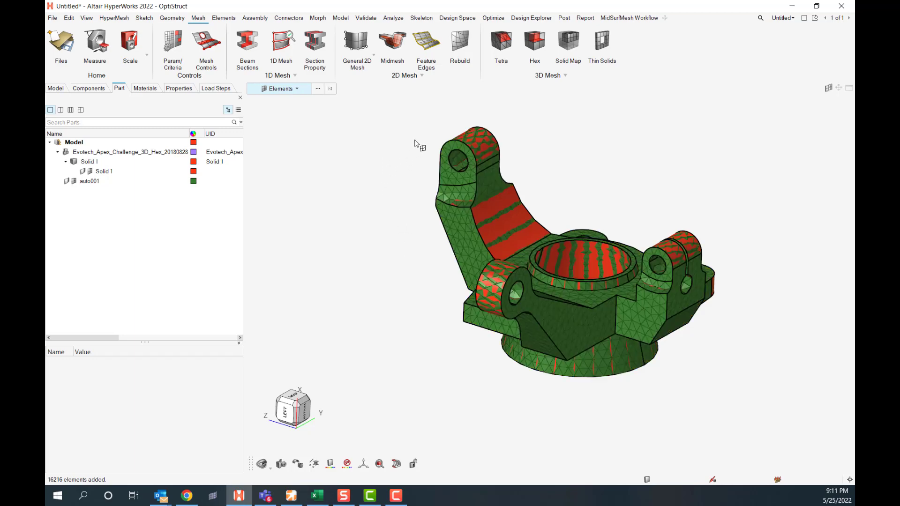
pyautogui.press('F6')
pyautogui.scroll(5, 459, 156)
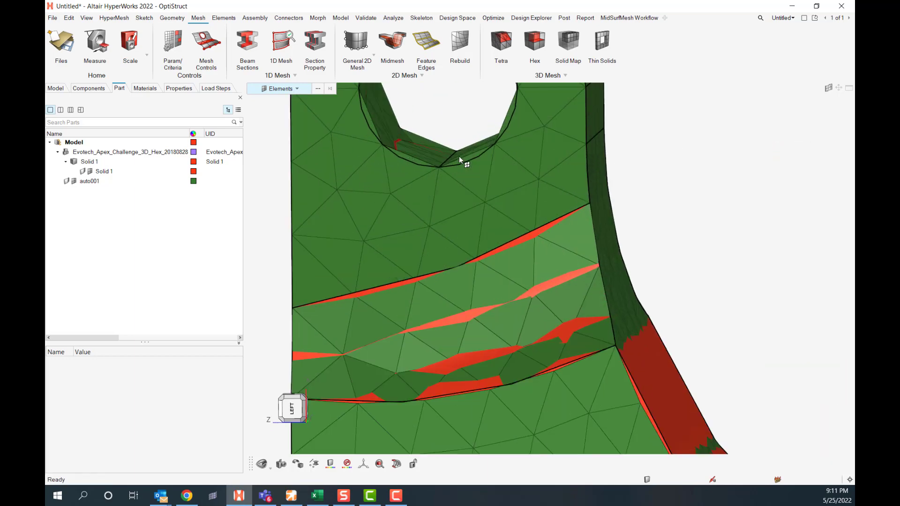
pyautogui.moveTo(430, 275); pyautogui.dragTo(440, 278, button='right')
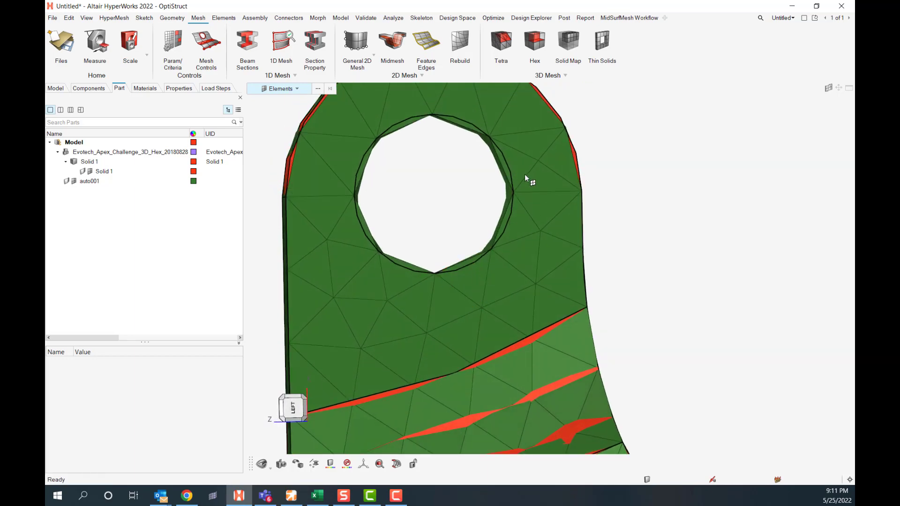
pyautogui.scroll(-5, 421, 217)
pyautogui.scroll(-4, 422, 223)
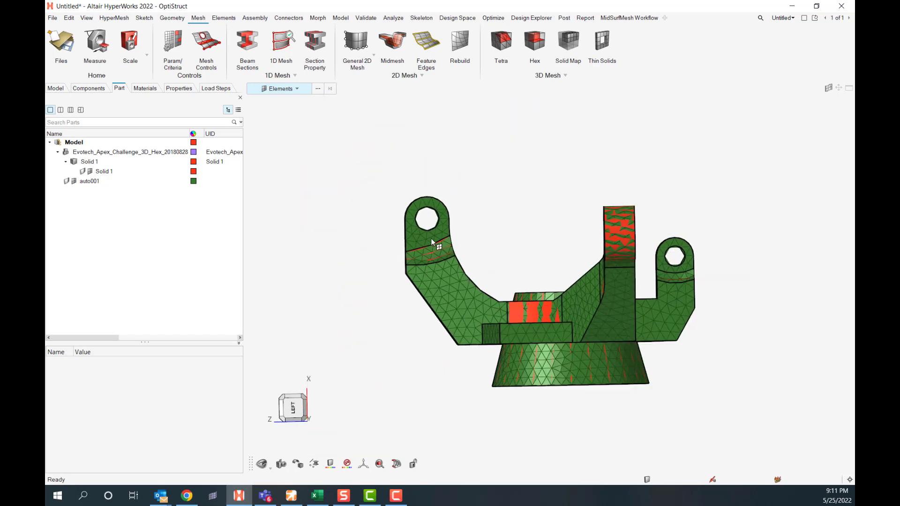
pyautogui.moveTo(323, 158); pyautogui.dragTo(697, 449)
# Delete the selected mesh, then set tetra options: collapse 0.1 and curvature-based refinement on
pyautogui.press('Delete')
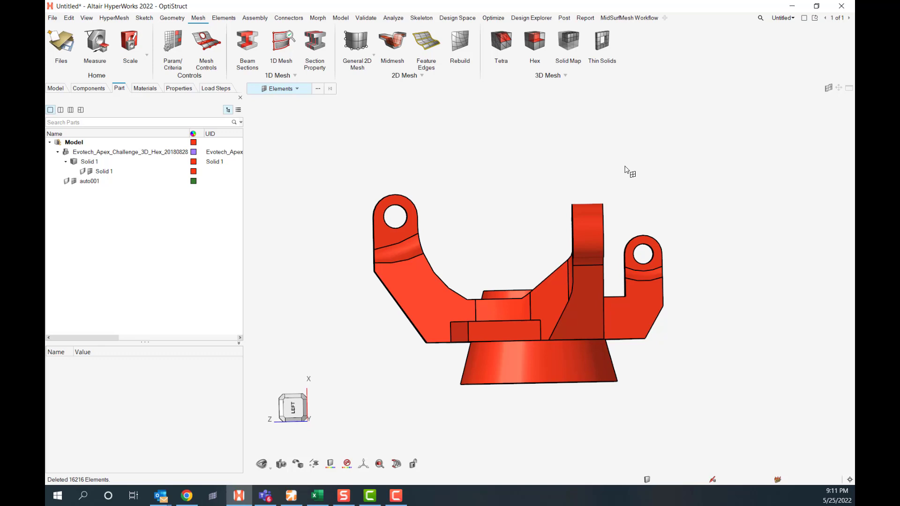
pyautogui.keyDown('ctrl'); pyautogui.moveTo(656, 177); pyautogui.dragTo(628, 165); pyautogui.keyUp('ctrl')
pyautogui.click(501, 42)
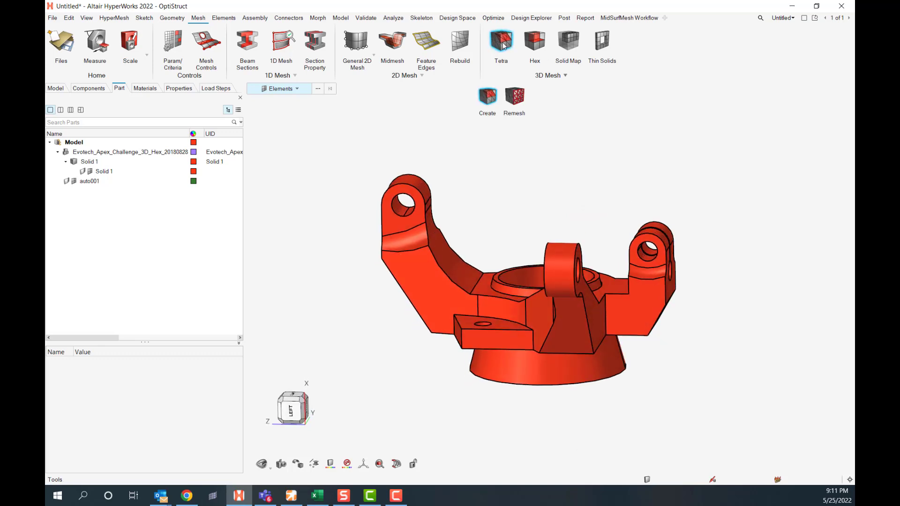
pyautogui.click(379, 123)
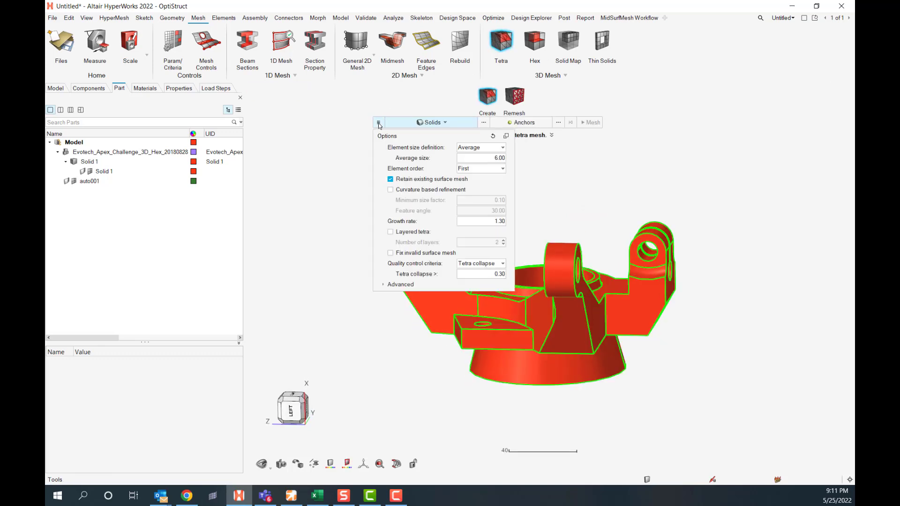
pyautogui.doubleClick(497, 275)
pyautogui.write('1')
pyautogui.press('BackSpace')
pyautogui.click(395, 192)
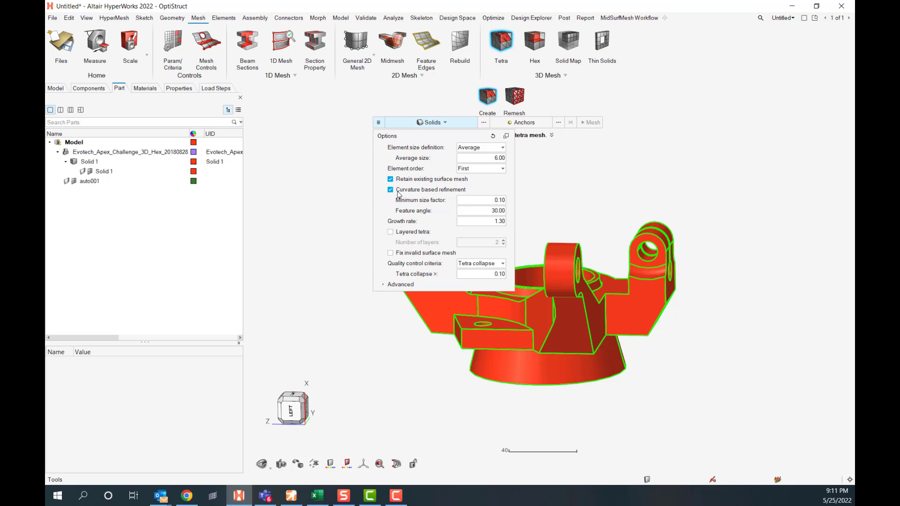
# Mesh the knuckle solid using the tetra collapse 0.1 and curvature refinement settings
pyautogui.click(539, 296)
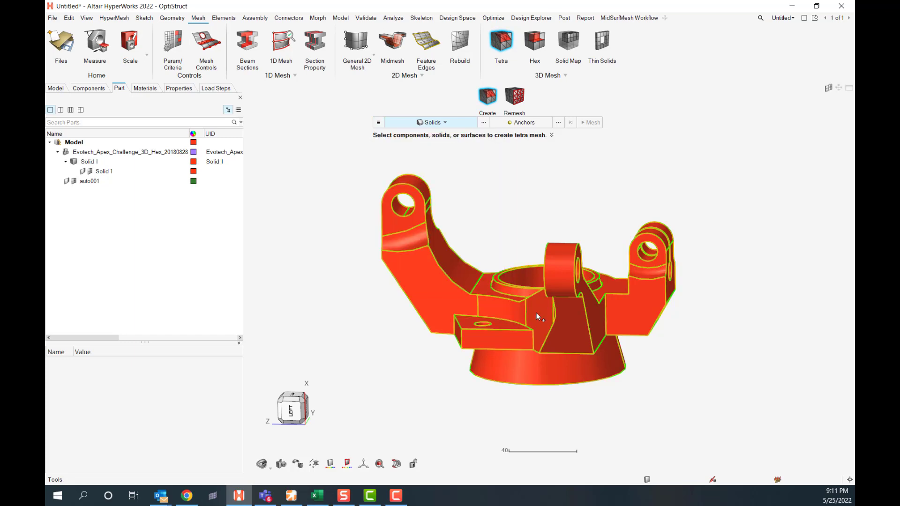
pyautogui.click(537, 314)
pyautogui.click(573, 294)
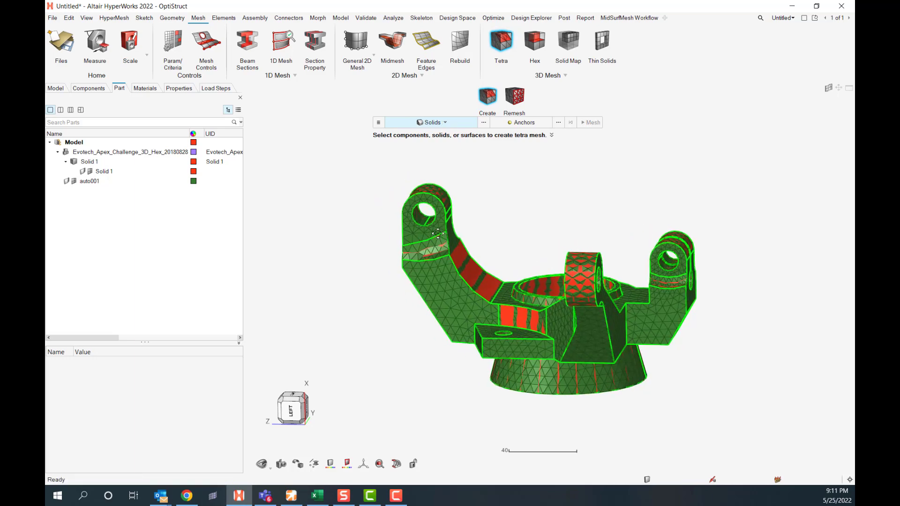
# Orbit and zoom around the new mesh to inspect finer elements at holes and curves
pyautogui.keyDown('ctrl'); pyautogui.moveTo(437, 233); pyautogui.dragTo(429, 223); pyautogui.keyUp('ctrl')
pyautogui.scroll(5, 427, 221)
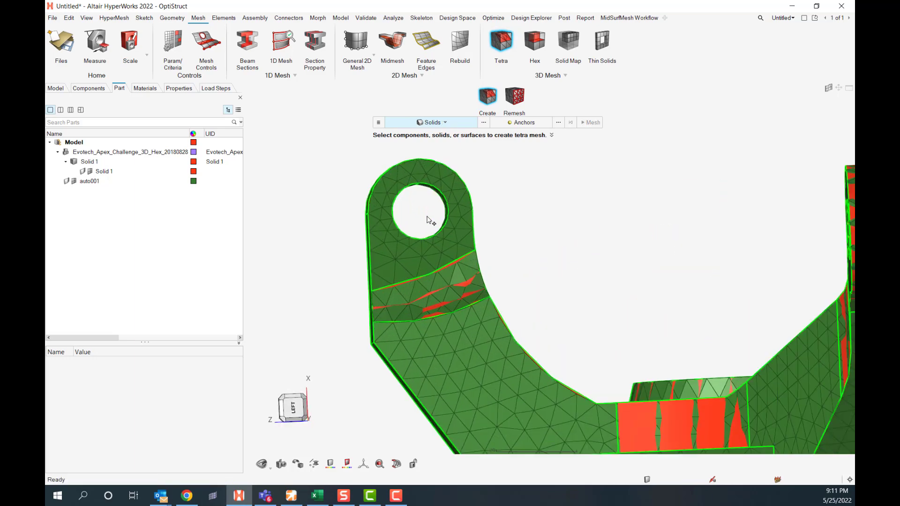
pyautogui.scroll(6, 437, 219)
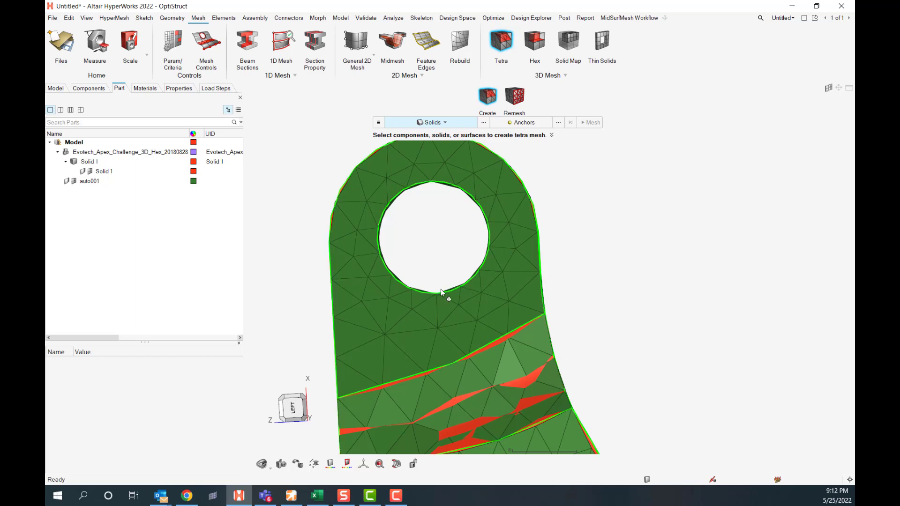
pyautogui.scroll(-5, 484, 215)
pyautogui.moveTo(557, 222); pyautogui.dragTo(537, 263, button='middle')
pyautogui.scroll(5, 558, 275)
pyautogui.scroll(-5, 559, 274)
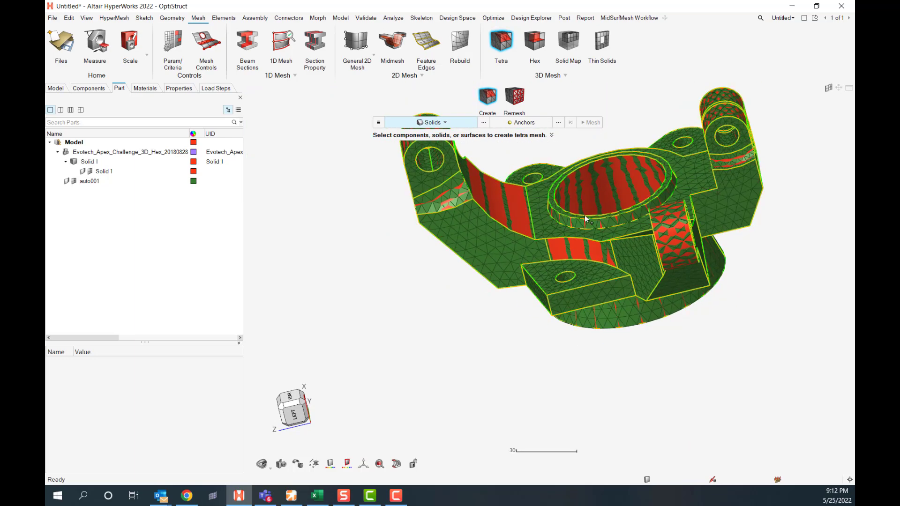
pyautogui.moveTo(538, 263); pyautogui.dragTo(473, 264, button='middle')
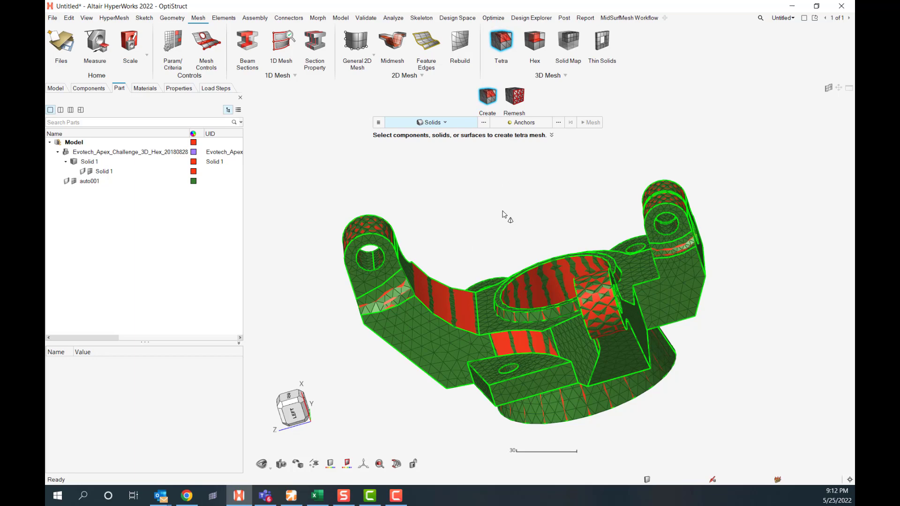
pyautogui.moveTo(543, 266); pyautogui.dragTo(468, 214, button='right')
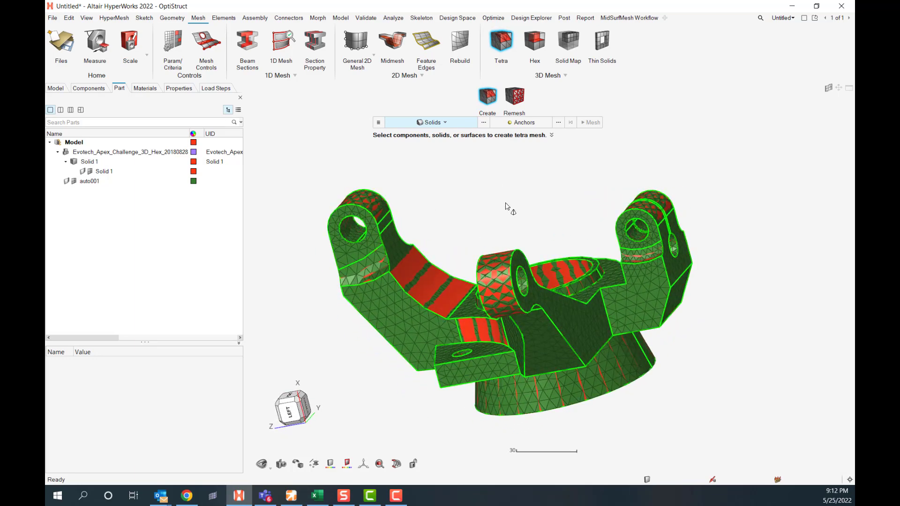
# Exit the Tetra tool, window-select all 29152 mesh elements and delete them
pyautogui.middleClick(502, 187)
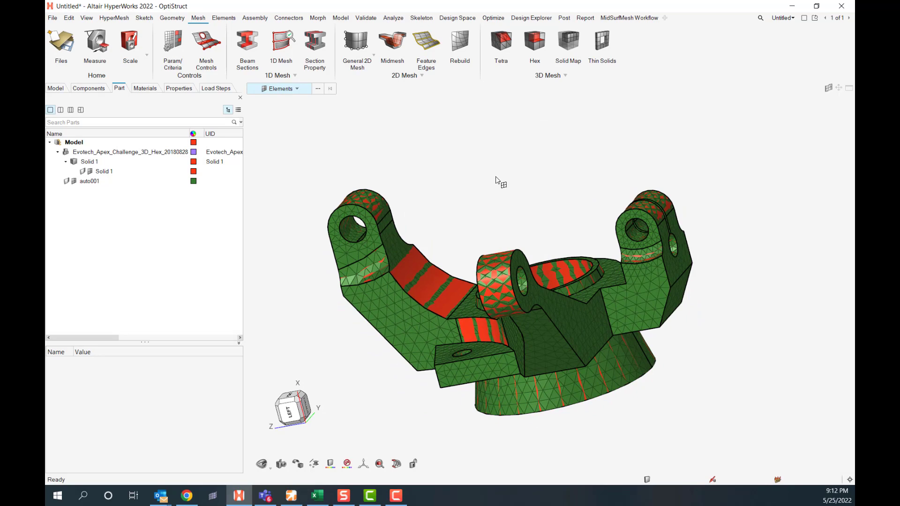
pyautogui.moveTo(498, 183); pyautogui.dragTo(533, 168, button='middle')
pyautogui.moveTo(339, 125); pyautogui.dragTo(777, 398)
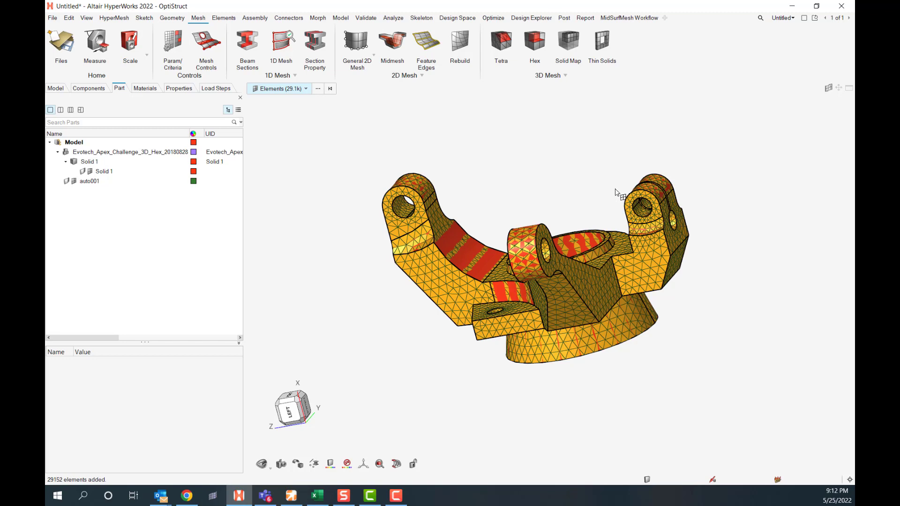
pyautogui.press('Escape')
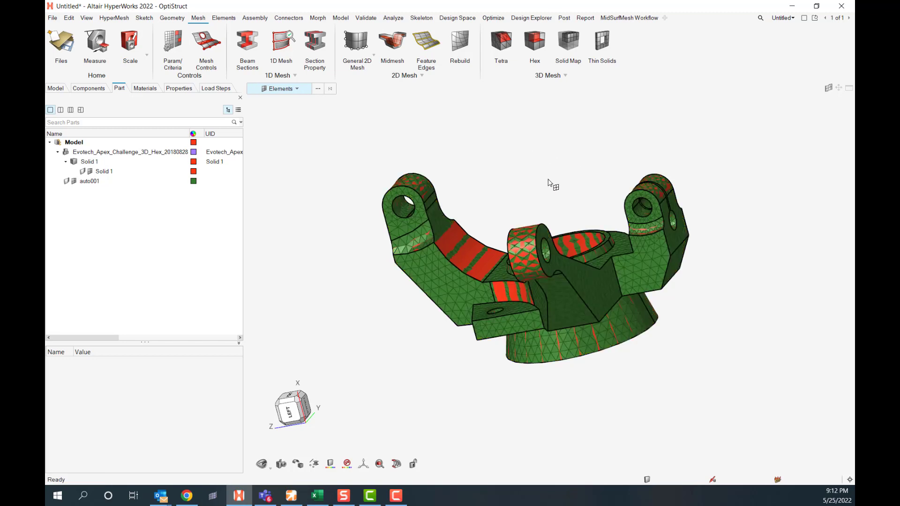
pyautogui.moveTo(556, 155); pyautogui.dragTo(558, 171, button='middle')
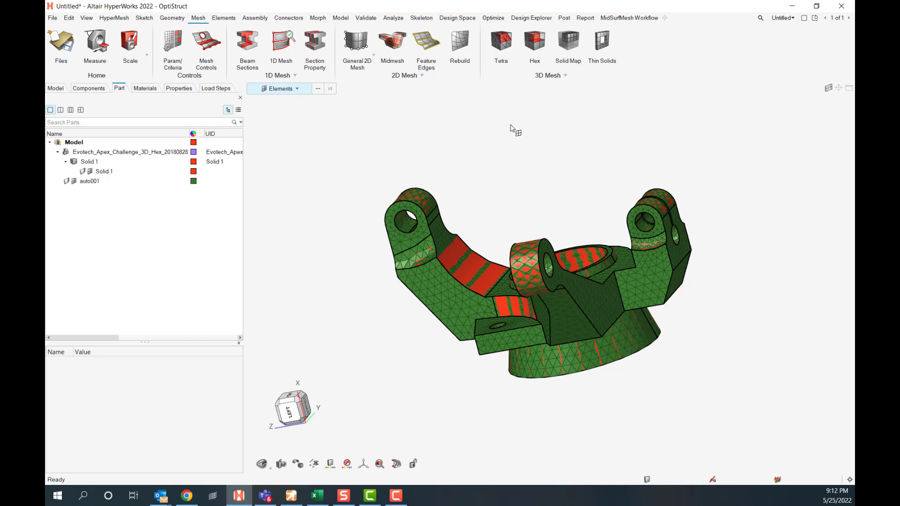
pyautogui.moveTo(308, 116); pyautogui.dragTo(747, 422)
pyautogui.press('Delete')
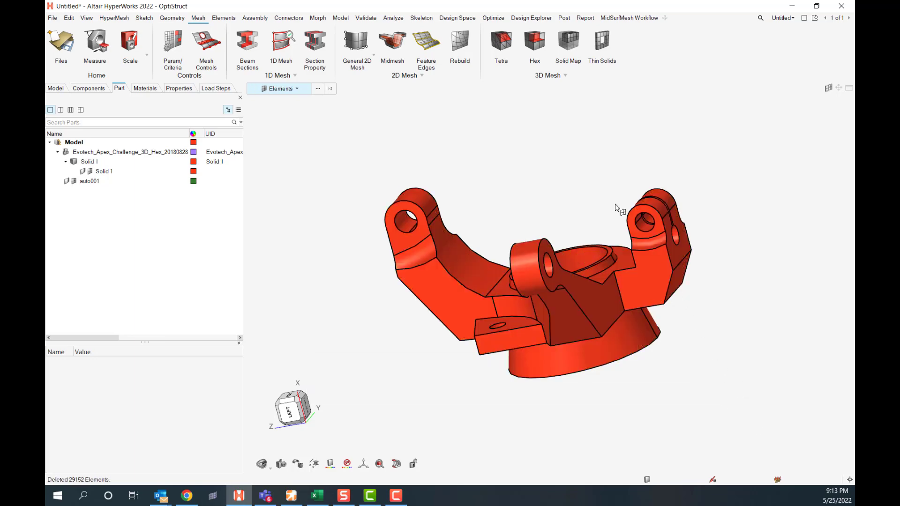
# Restart tetra meshing and keep Tetra collapse as the quality control criterion
pyautogui.click(501, 41)
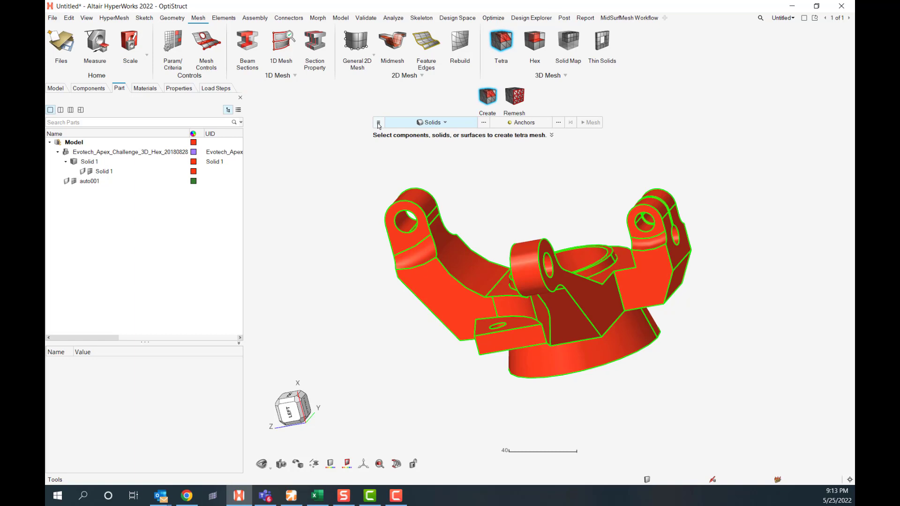
pyautogui.click(379, 122)
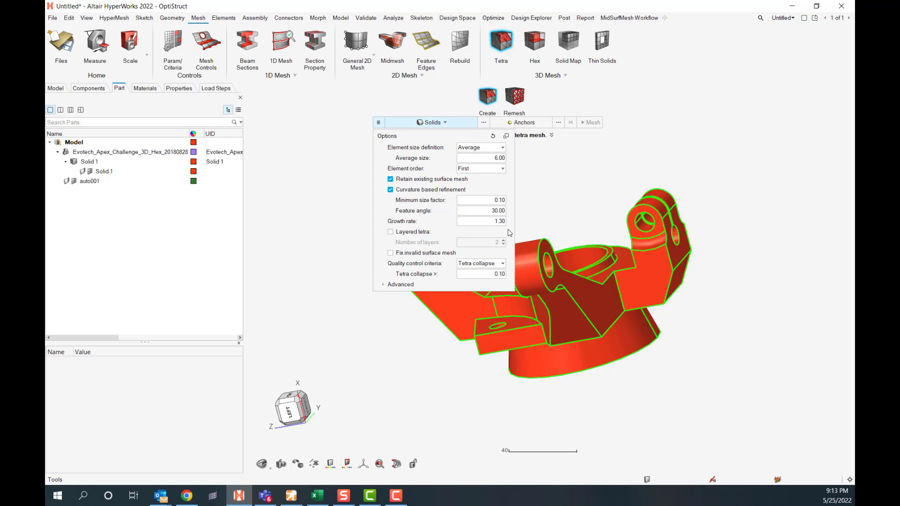
pyautogui.click(491, 264)
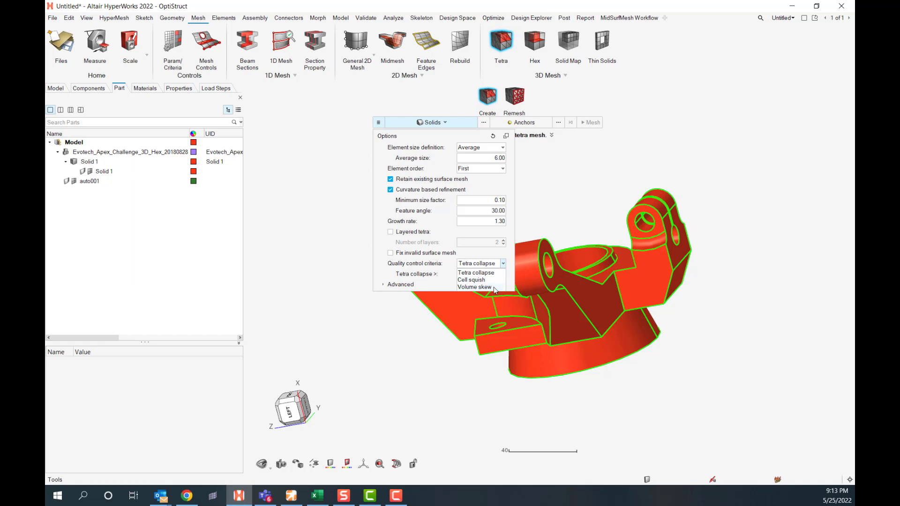
pyautogui.click(494, 274)
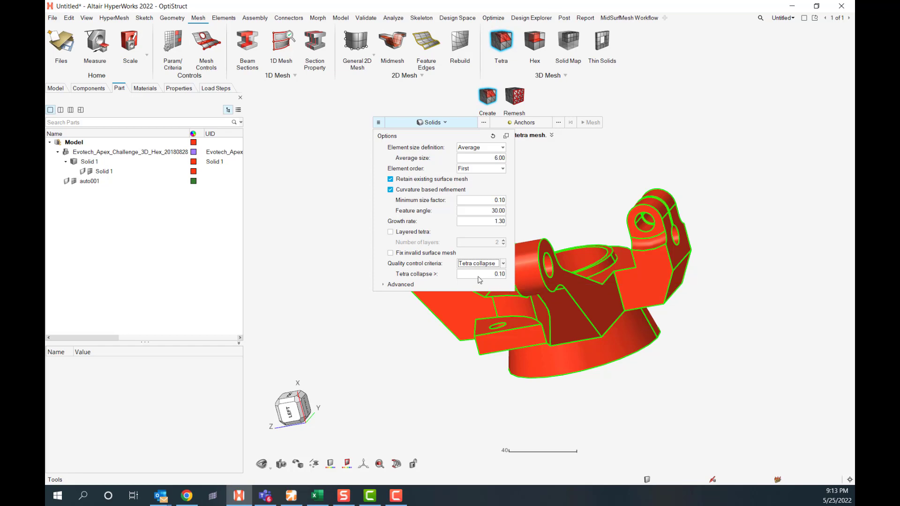
# Close the Tetra options and generate the size-6 tetra mesh on the knuckle solid
pyautogui.click(576, 205)
pyautogui.click(546, 277)
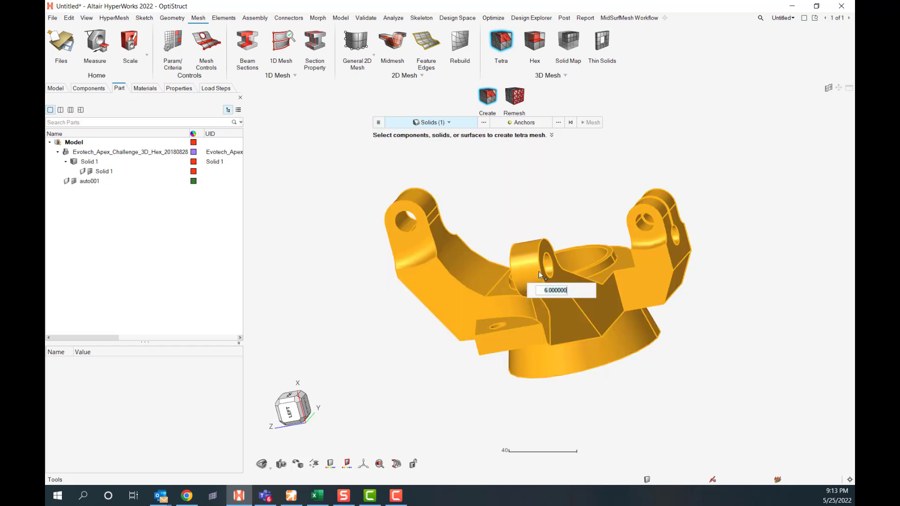
pyautogui.rightClick(540, 257)
pyautogui.click(589, 125)
pyautogui.click(592, 123)
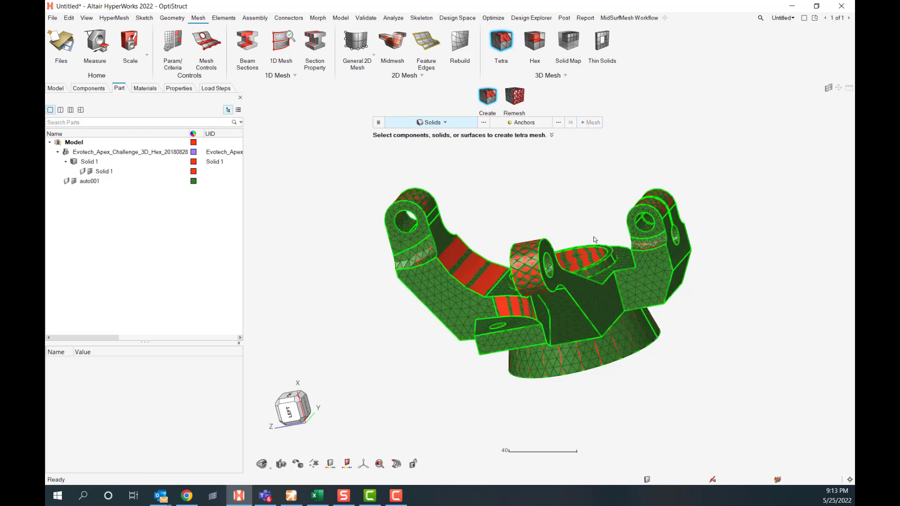
# Exit the Tetra tool and orbit the new mesh to inspect the base
pyautogui.moveTo(594, 239); pyautogui.dragTo(571, 238, button='middle')
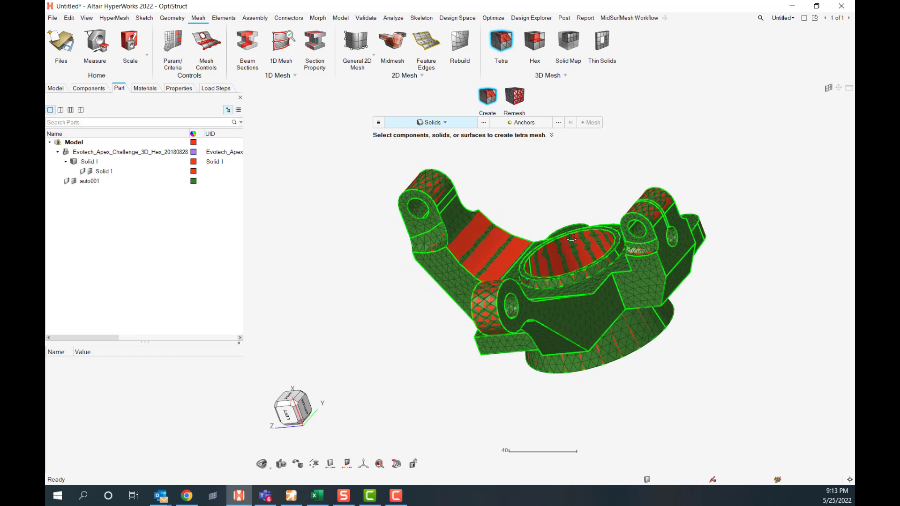
pyautogui.press('Escape')
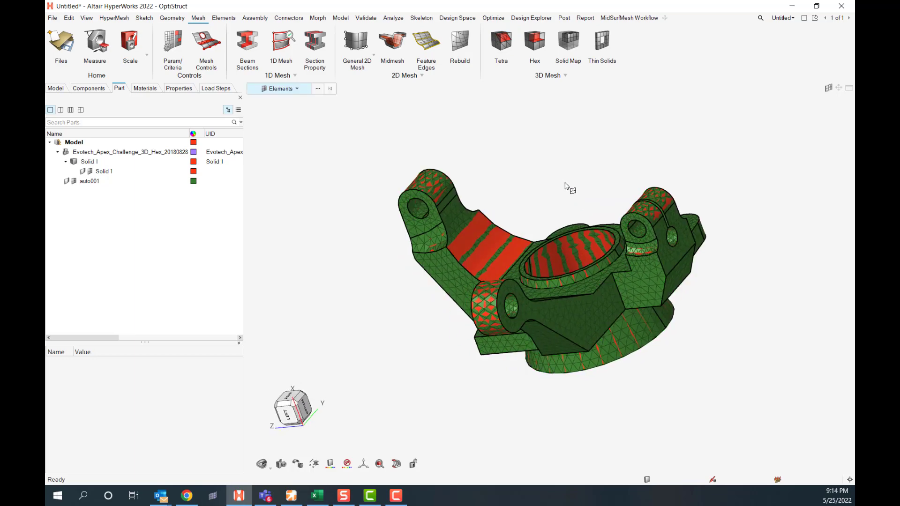
pyautogui.moveTo(569, 187); pyautogui.dragTo(534, 195, button='right')
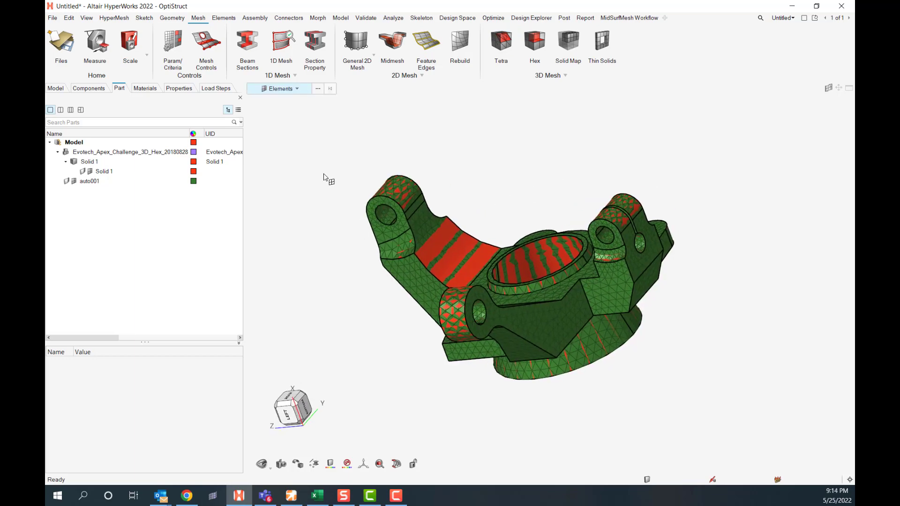
pyautogui.moveTo(327, 177); pyautogui.dragTo(358, 154, button='middle')
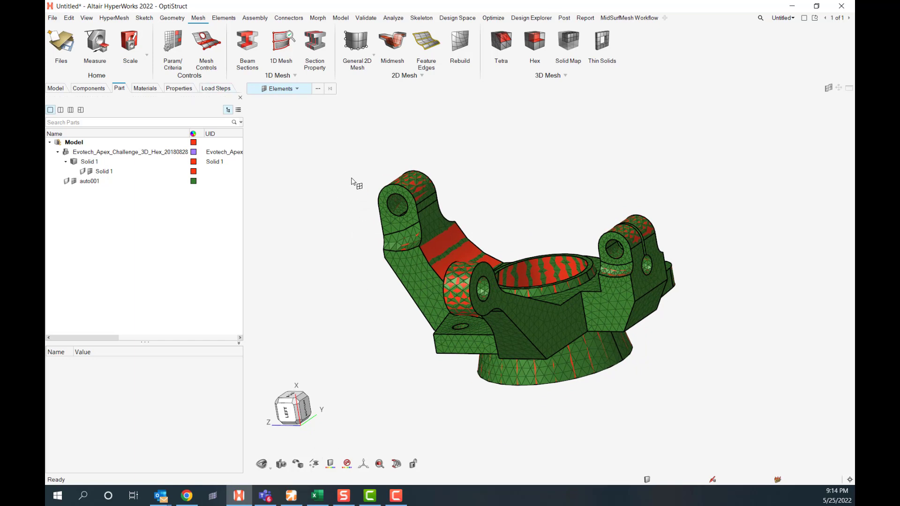
# Run the 3D tet collapse check: 0 of 28739 elements fail, minimum about 0.29
pyautogui.click(87, 19)
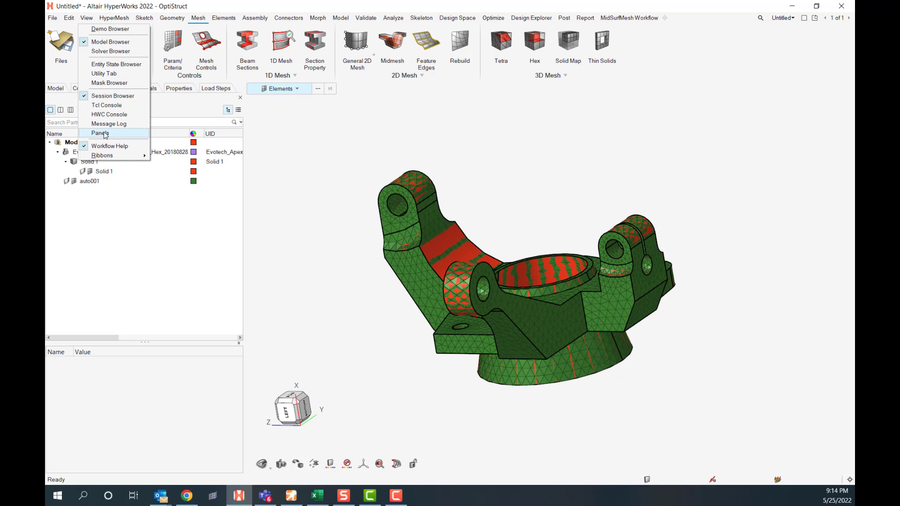
pyautogui.click(101, 133)
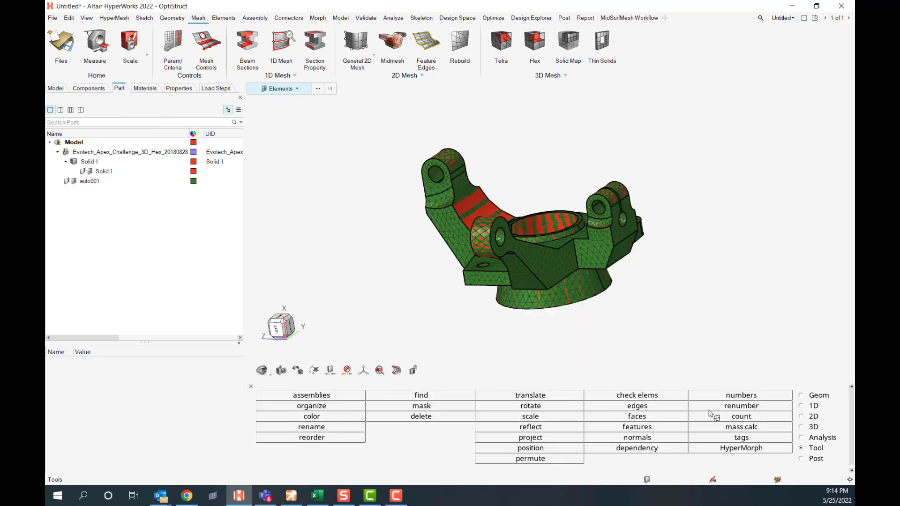
pyautogui.click(639, 396)
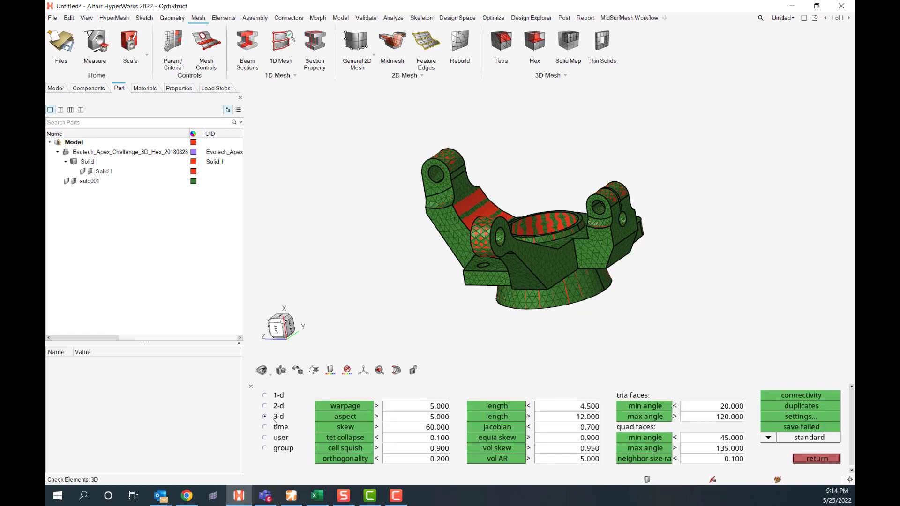
pyautogui.click(337, 437)
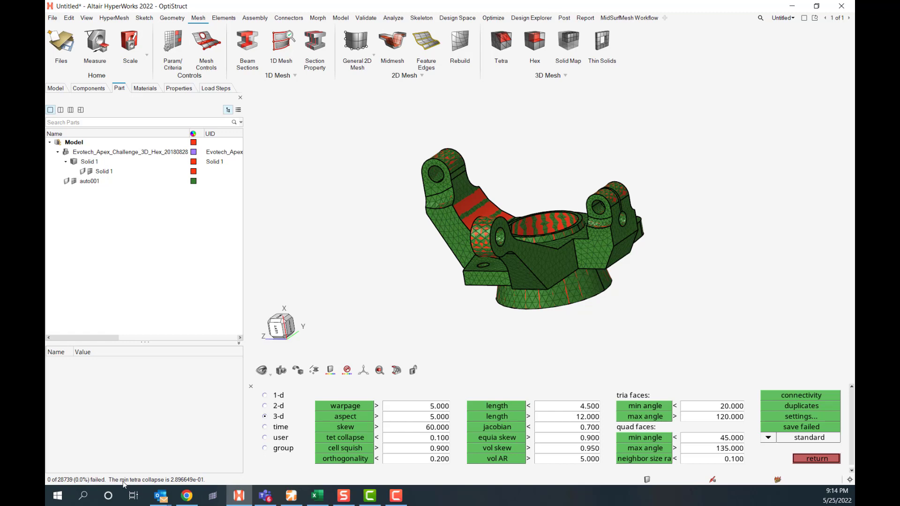
# Plot tetra collapse as a contour, orbit to view another side, and return
pyautogui.click(768, 438)
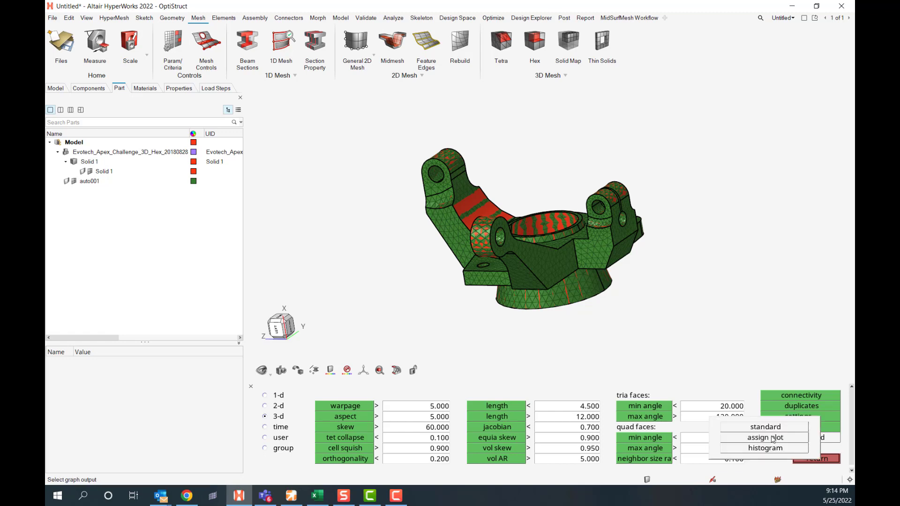
pyautogui.click(752, 449)
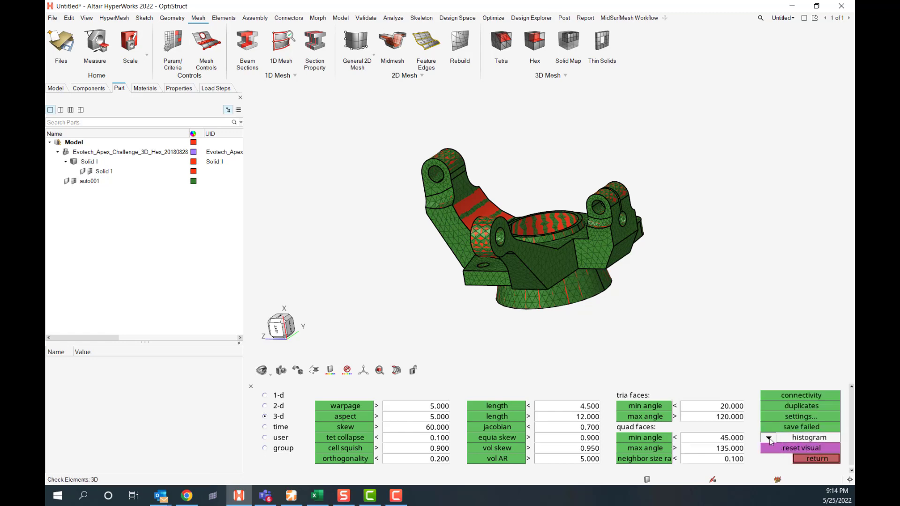
pyautogui.click(769, 439)
pyautogui.click(763, 440)
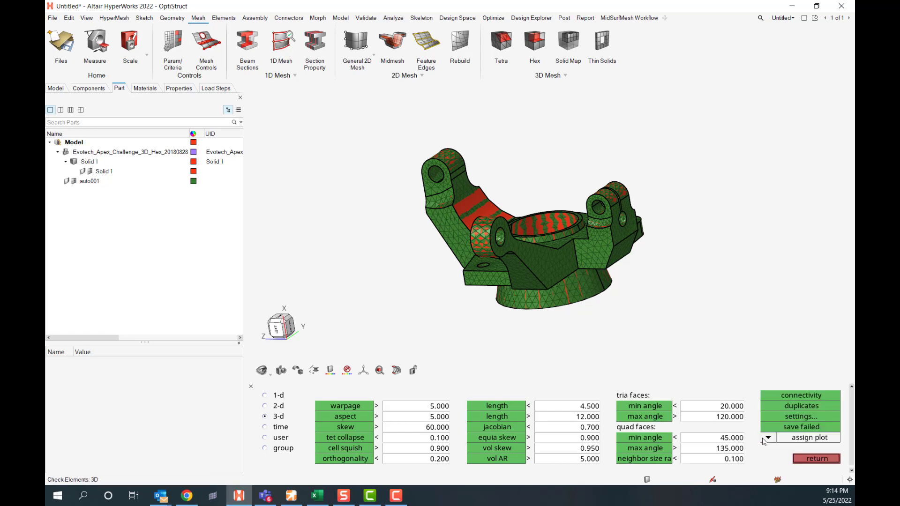
pyautogui.click(352, 439)
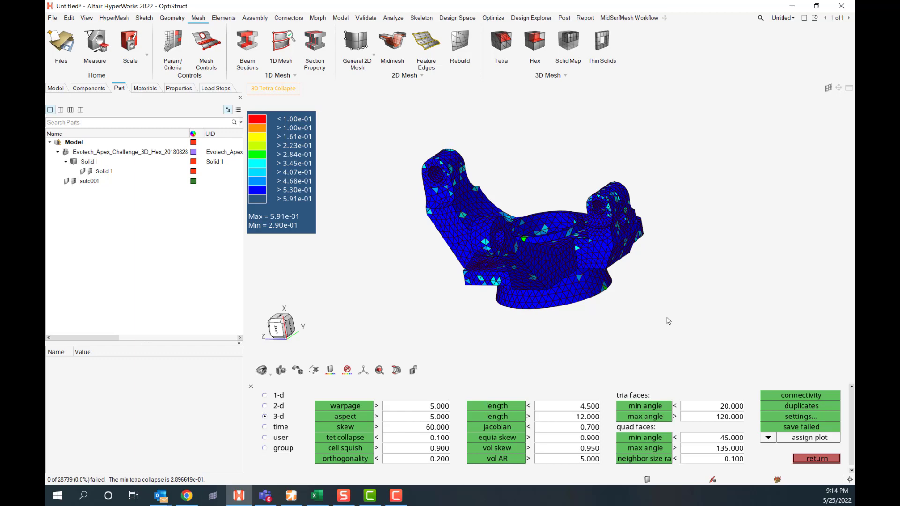
pyautogui.moveTo(681, 270); pyautogui.dragTo(635, 305, button='middle')
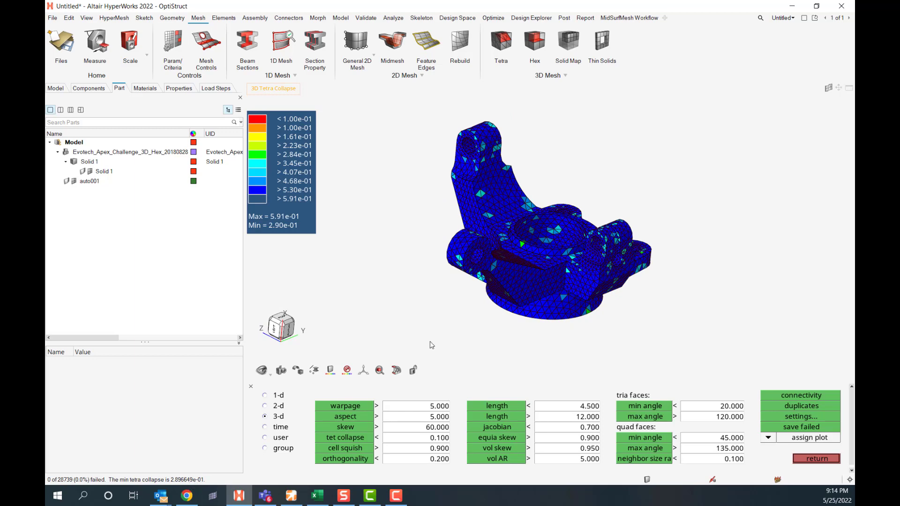
pyautogui.click(817, 458)
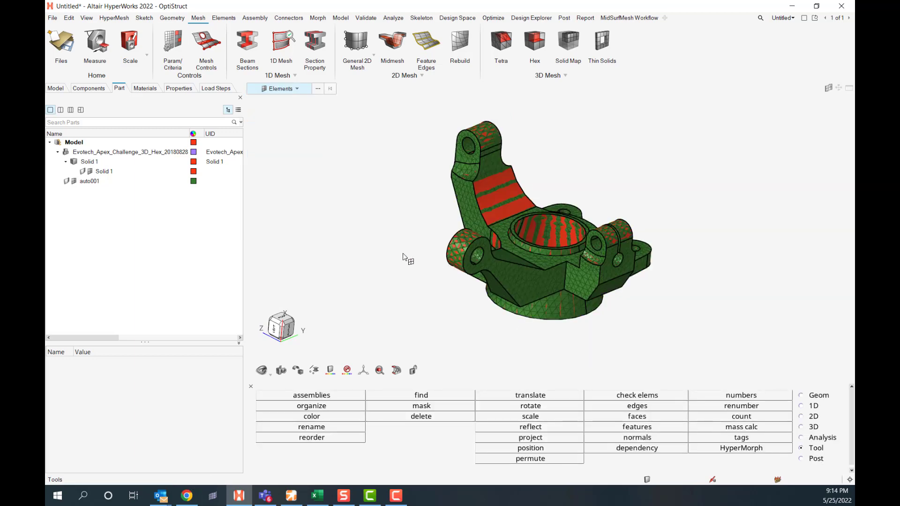
# Window-select and delete all elements of the old tet mesh
pyautogui.keyDown('shift'); pyautogui.moveTo(386, 112); pyautogui.dragTo(731, 324); pyautogui.keyUp('shift')
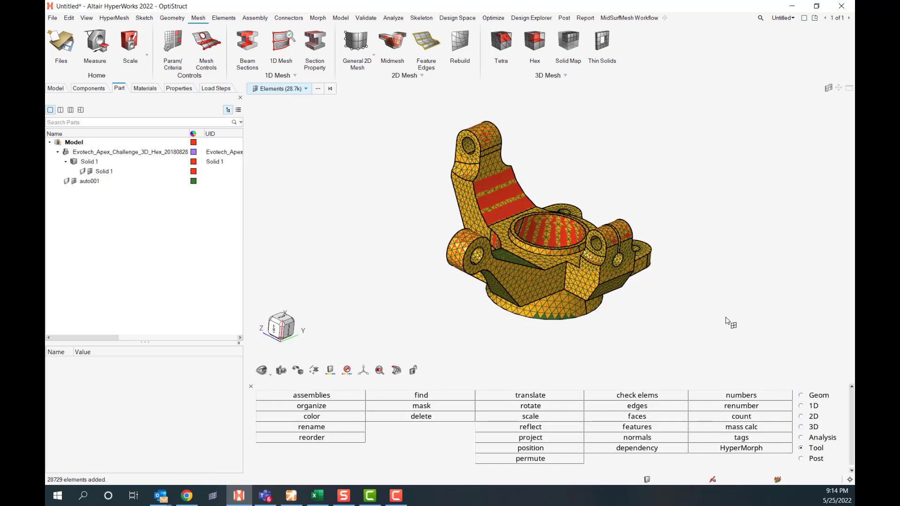
pyautogui.keyDown('shift'); pyautogui.moveTo(391, 93); pyautogui.dragTo(756, 404); pyautogui.keyUp('shift')
pyautogui.press('Delete')
# Remesh the knuckle solid with Tetra using a tetra collapse target of 0.3
pyautogui.click(501, 42)
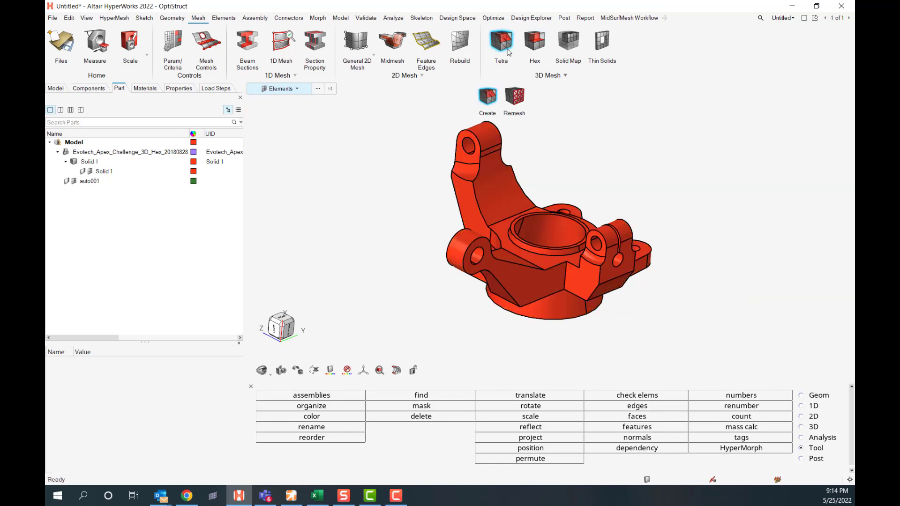
pyautogui.click(378, 123)
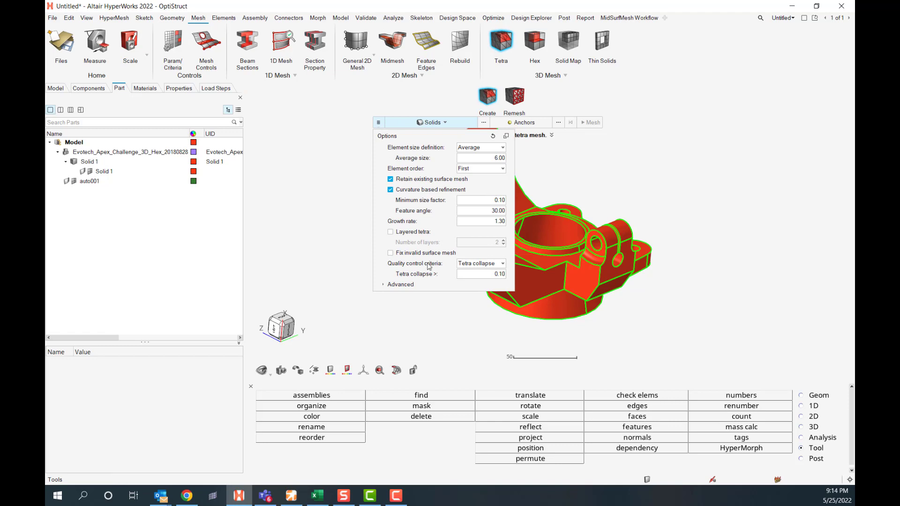
pyautogui.click(498, 276)
pyautogui.write('.3')
pyautogui.click(689, 220)
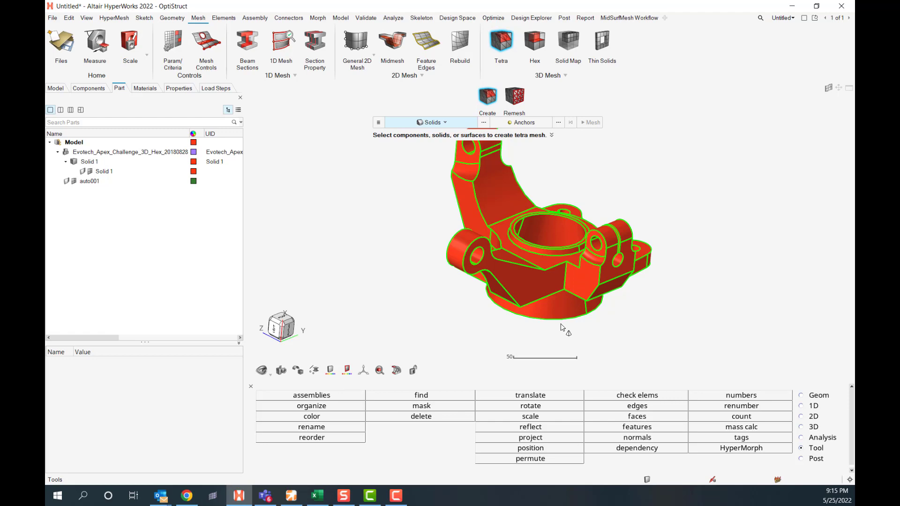
pyautogui.click(565, 289)
pyautogui.click(566, 244)
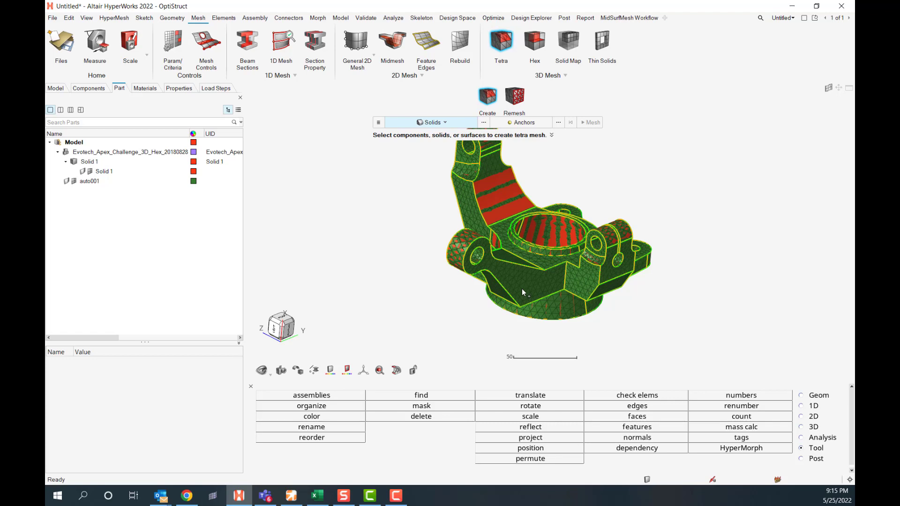
# Plot tet collapse of the new mesh: 0 of 29049 fail, minimum about 0.306
pyautogui.press('F10')
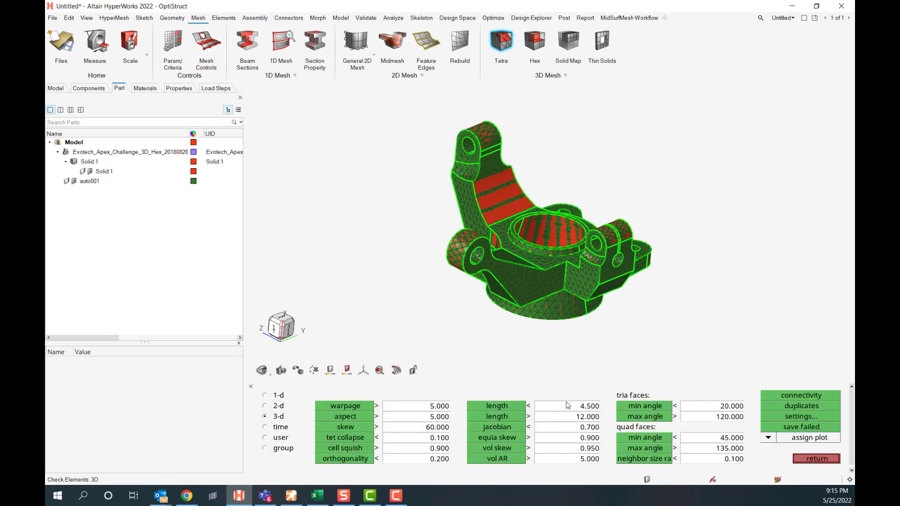
pyautogui.click(340, 438)
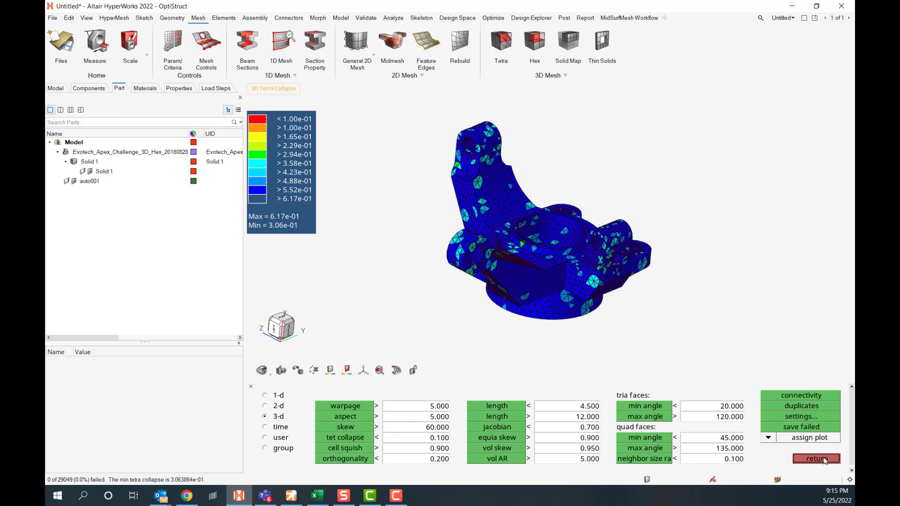
pyautogui.click(825, 458)
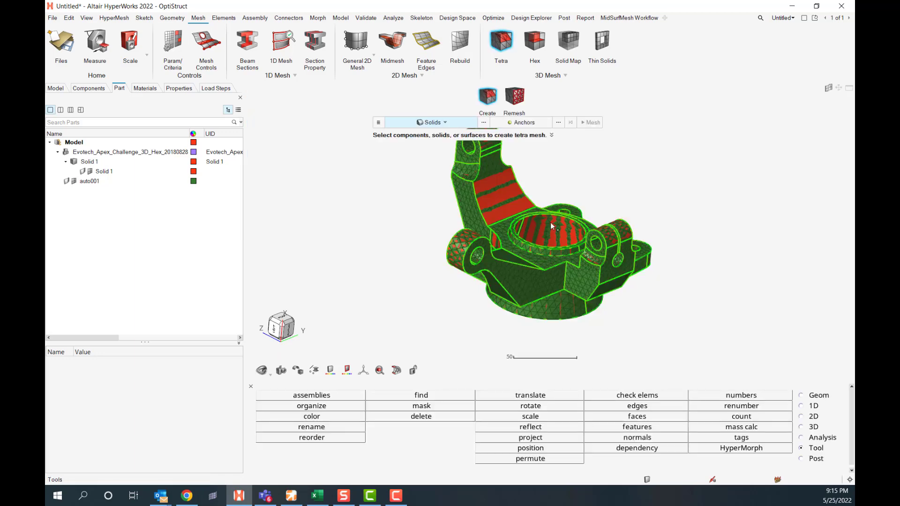
# Confirm the 0.30 tetra collapse target in Tetra options, then leave tetra meshing
pyautogui.click(378, 123)
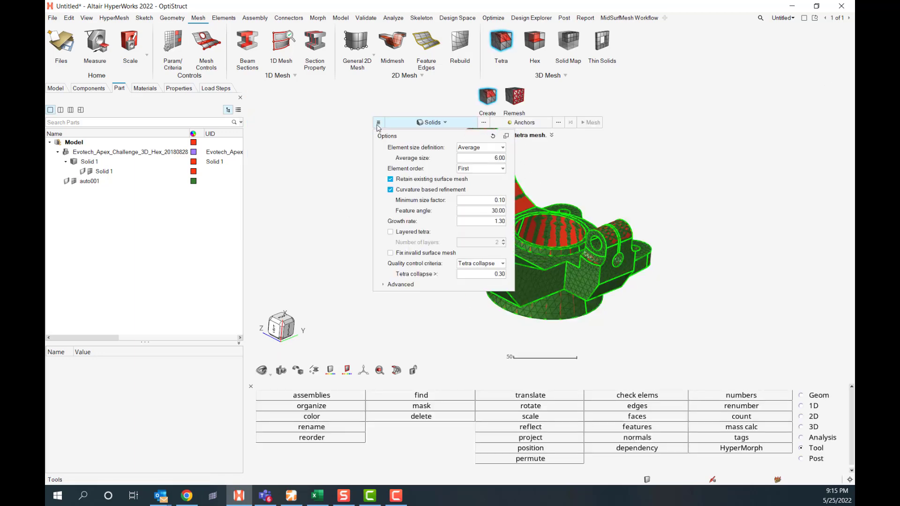
pyautogui.click(501, 276)
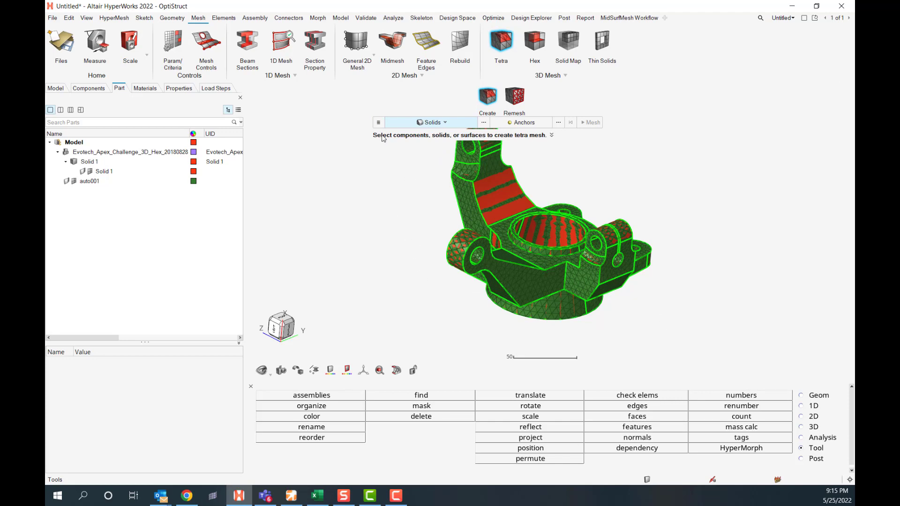
pyautogui.moveTo(378, 123)
pyautogui.press('Escape')
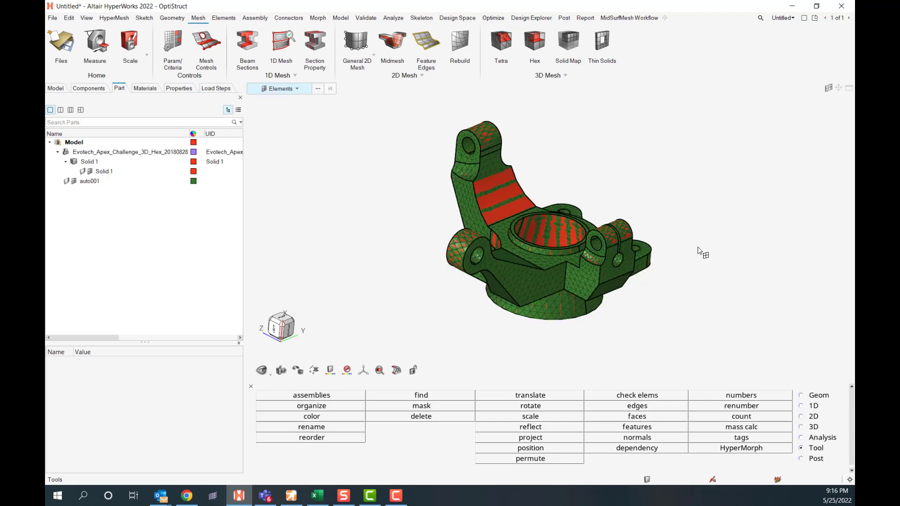
# Hide the bottom panel, delete the 29049-element tet mesh, and start General 2D Mesh
pyautogui.click(251, 387)
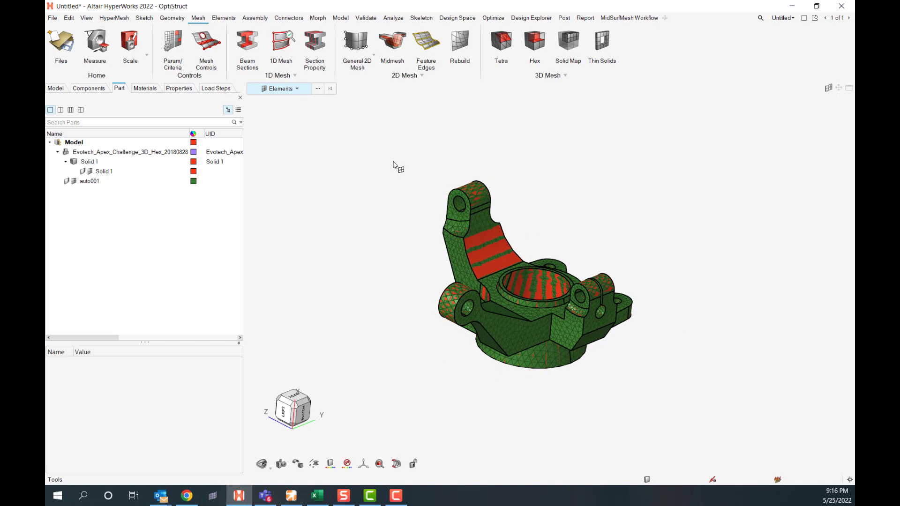
pyautogui.moveTo(370, 143); pyautogui.dragTo(717, 409)
pyautogui.press('Delete')
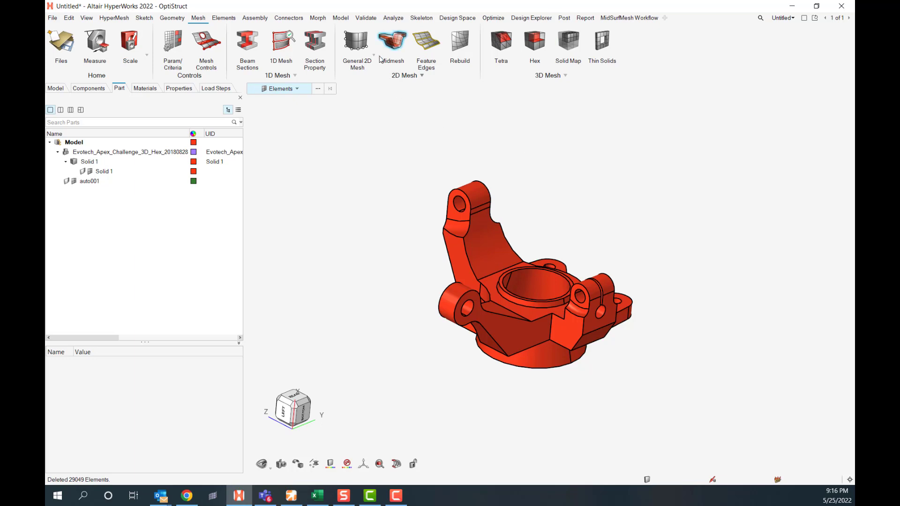
pyautogui.click(362, 46)
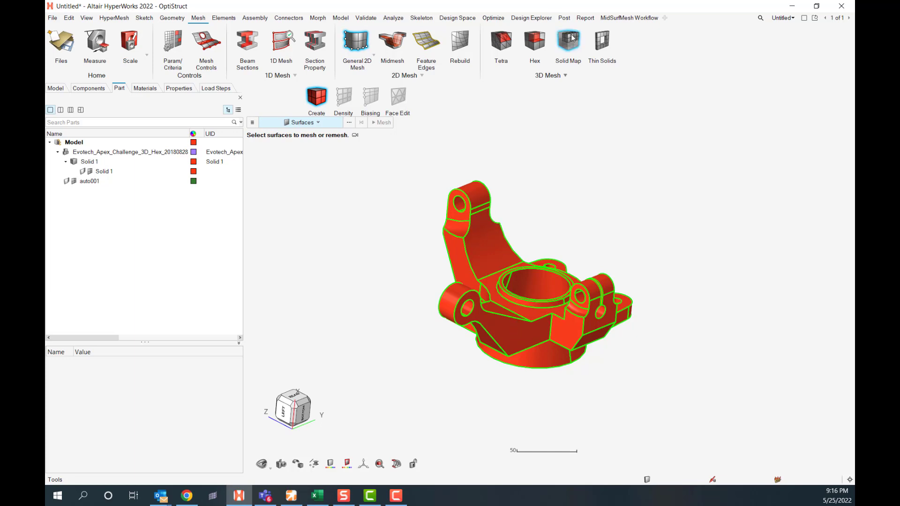
# Mesh the flat lug face around the small hole with 81 size-6 trias
pyautogui.moveTo(569, 171); pyautogui.dragTo(686, 210, button='middle')
pyautogui.scroll(10, 526, 237)
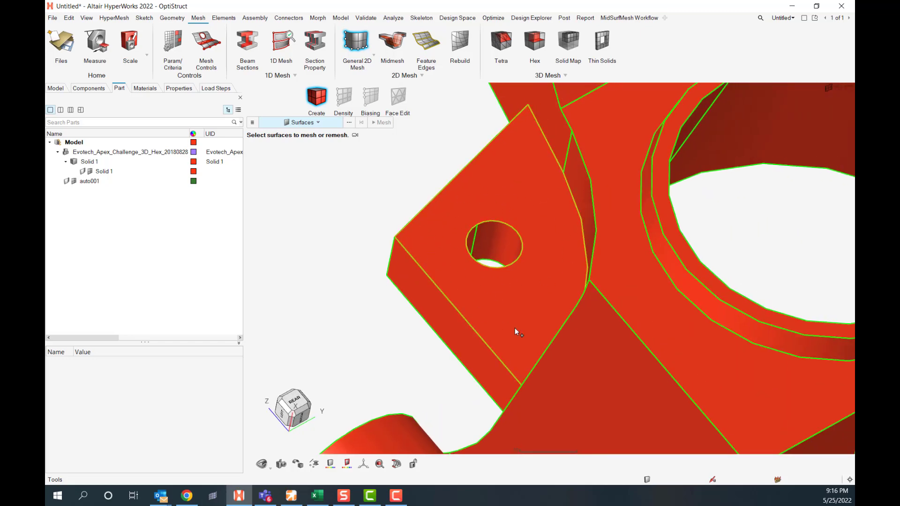
pyautogui.click(507, 198)
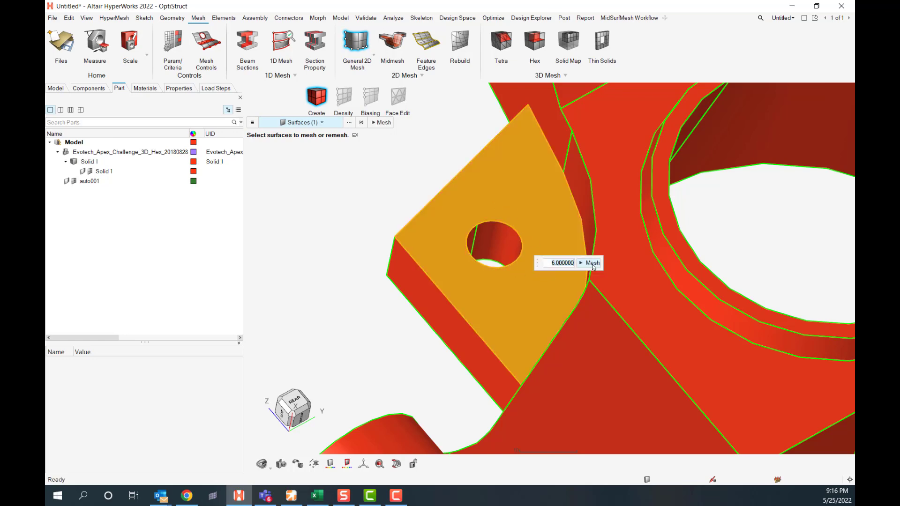
pyautogui.click(252, 123)
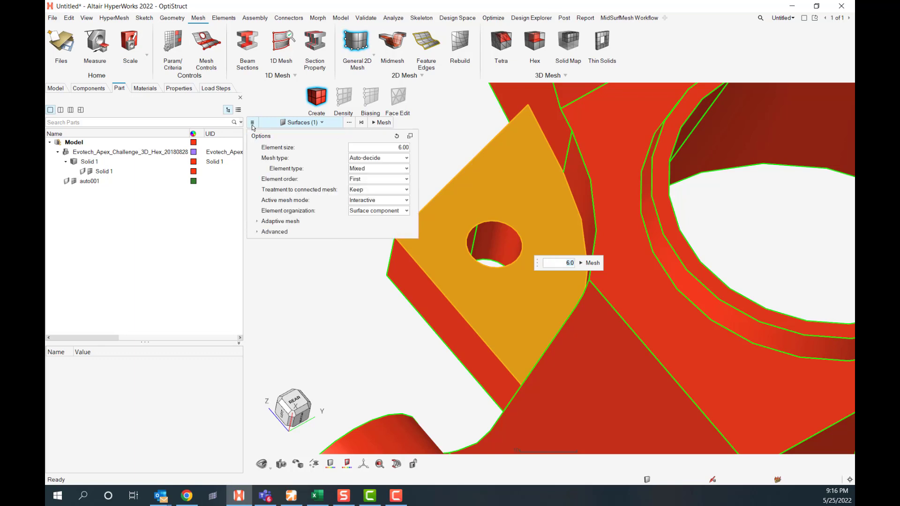
pyautogui.click(373, 158)
pyautogui.click(370, 174)
pyautogui.click(373, 168)
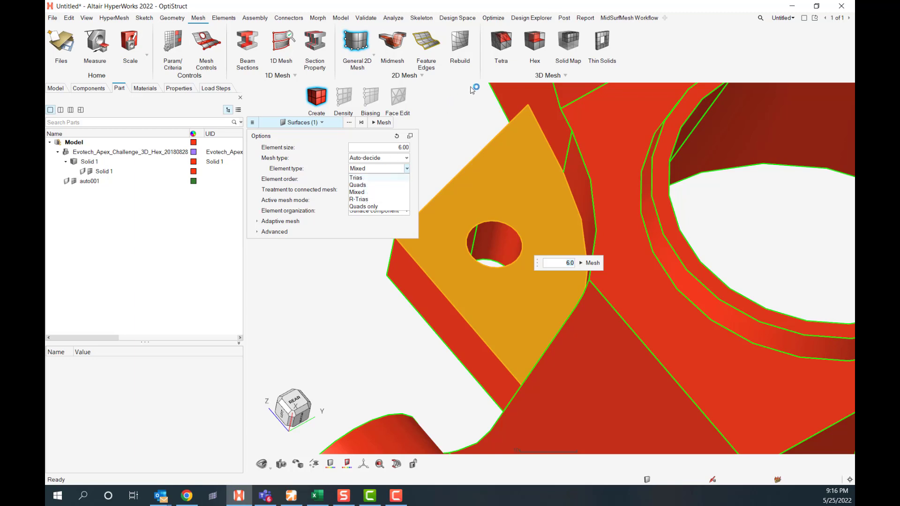
pyautogui.click(362, 177)
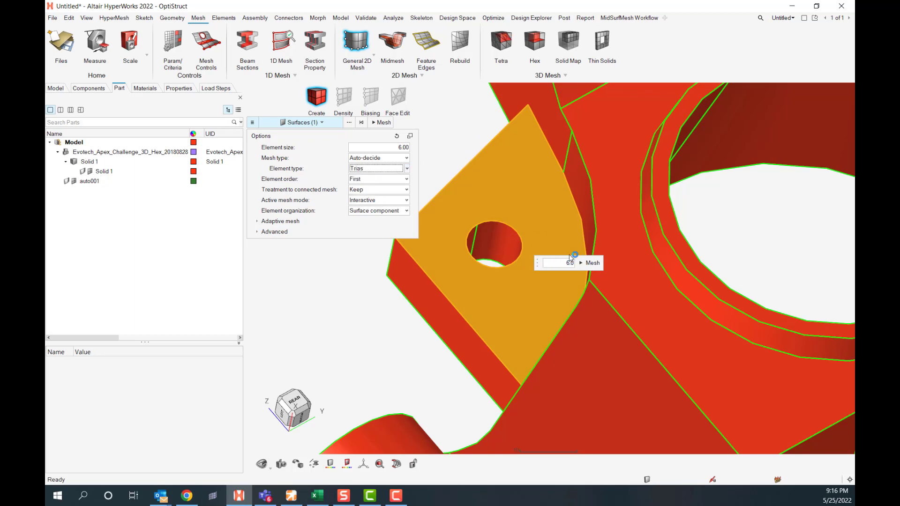
pyautogui.click(587, 264)
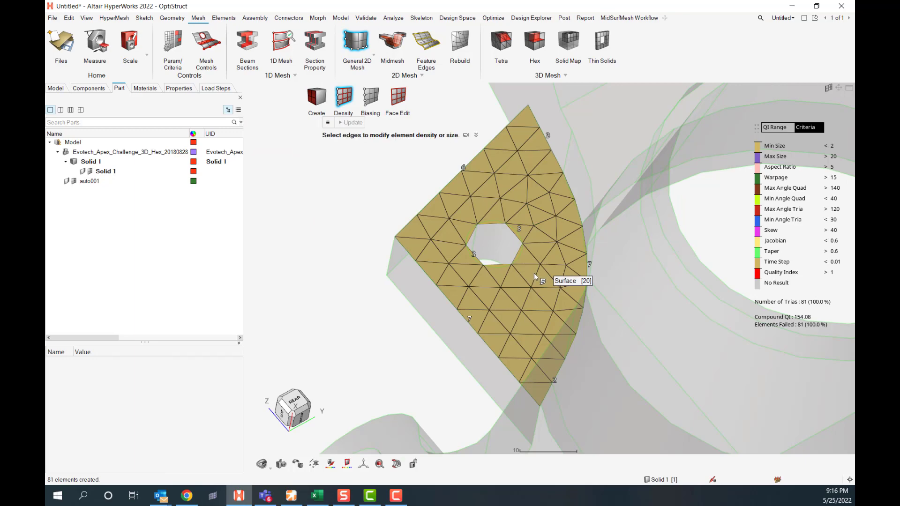
# Raise the hole edge density from 3 to 8, refining the lug-face mesh to 143 trias
pyautogui.moveTo(533, 273); pyautogui.dragTo(519, 248, button='right')
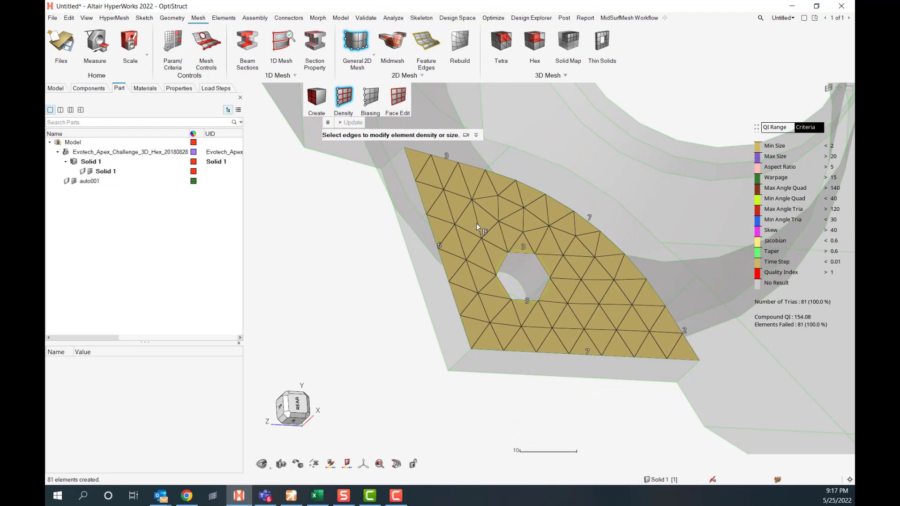
pyautogui.click(521, 252)
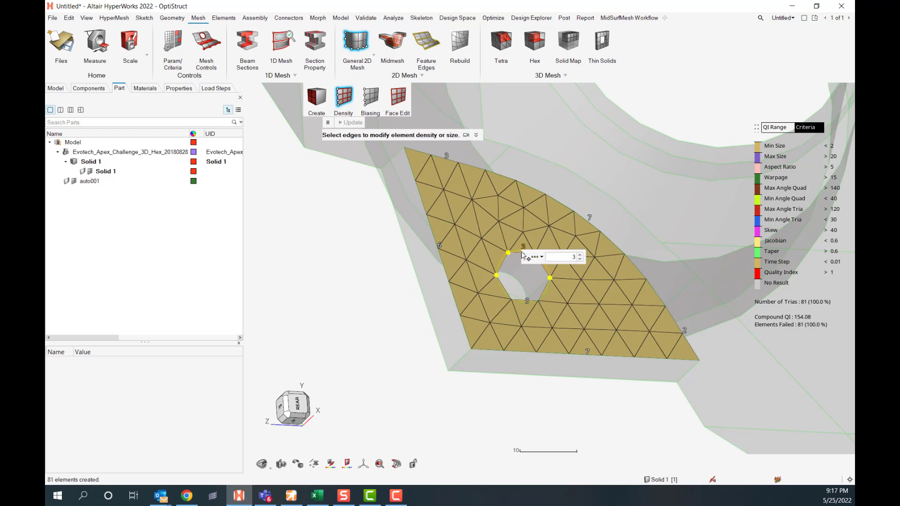
pyautogui.click(580, 255)
pyautogui.click(580, 254)
pyautogui.click(580, 254)
pyautogui.click(580, 255)
pyautogui.click(580, 255)
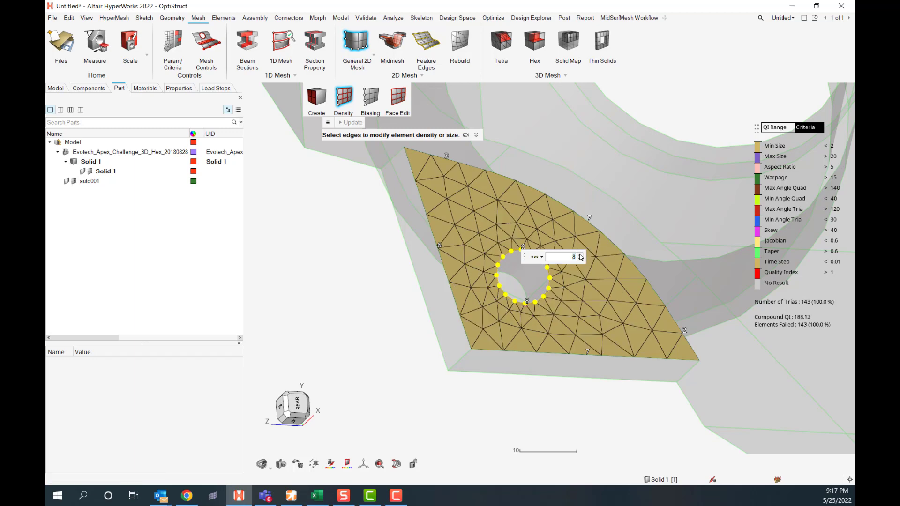
pyautogui.click(398, 397)
pyautogui.moveTo(411, 336)
pyautogui.keyDown('ctrl'); pyautogui.mouseDown()
pyautogui.moveTo(390, 340)
pyautogui.moveTo(395, 322)
pyautogui.mouseUp(); pyautogui.keyUp('ctrl')
pyautogui.press('Escape')
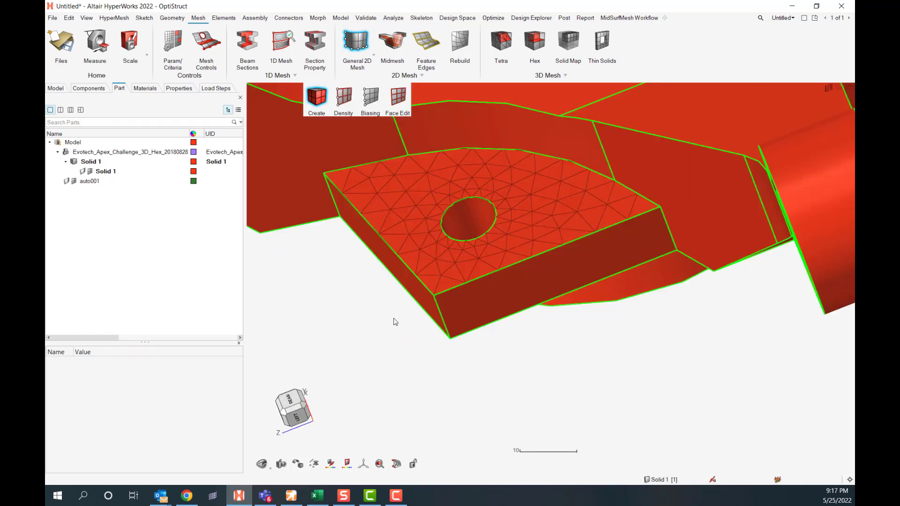
# Tetra mesh the whole knuckle at size 6, honouring the refined pad-face trias
pyautogui.rightClick(497, 56)
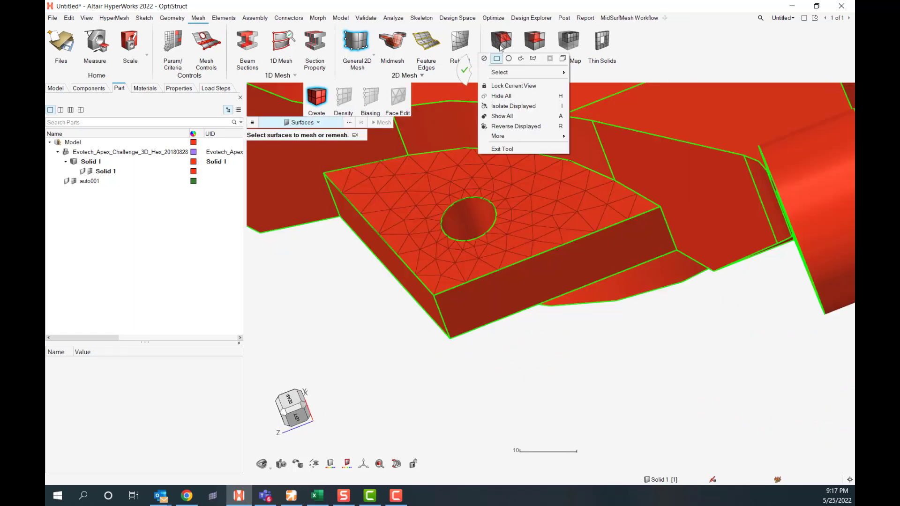
pyautogui.click(501, 47)
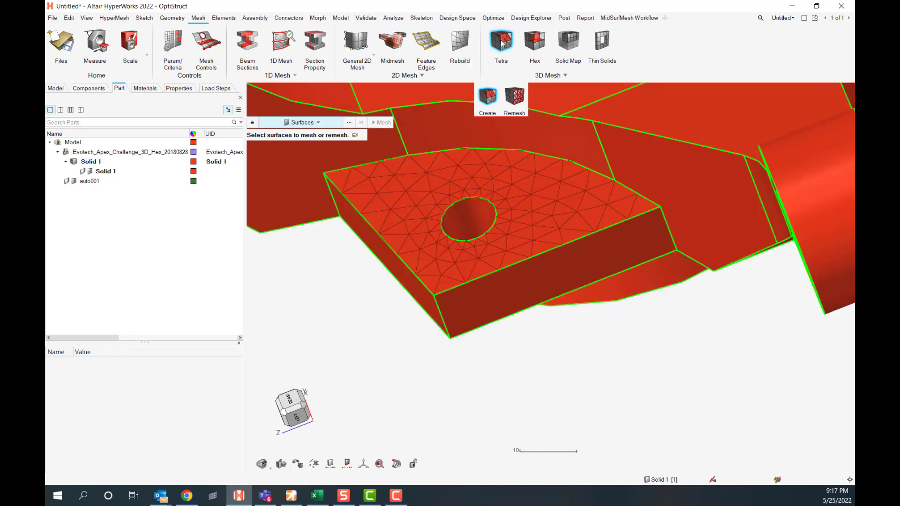
pyautogui.click(536, 260)
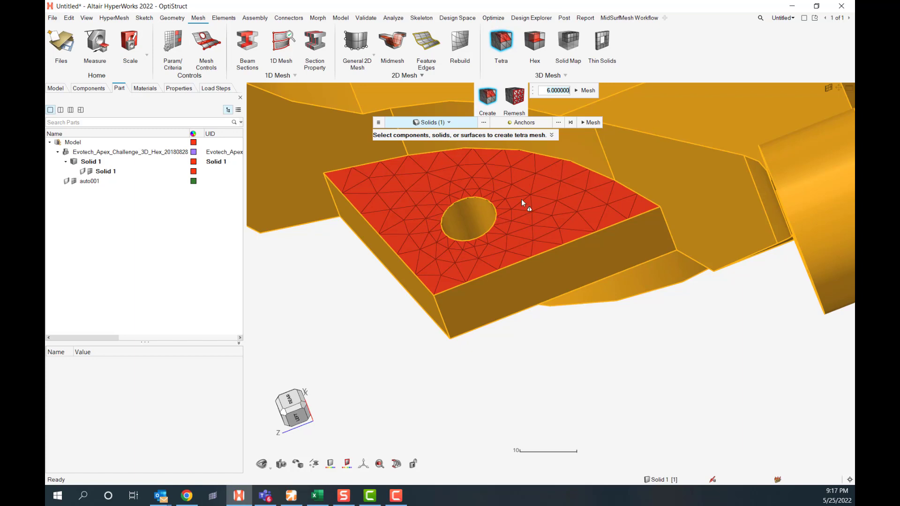
pyautogui.click(591, 123)
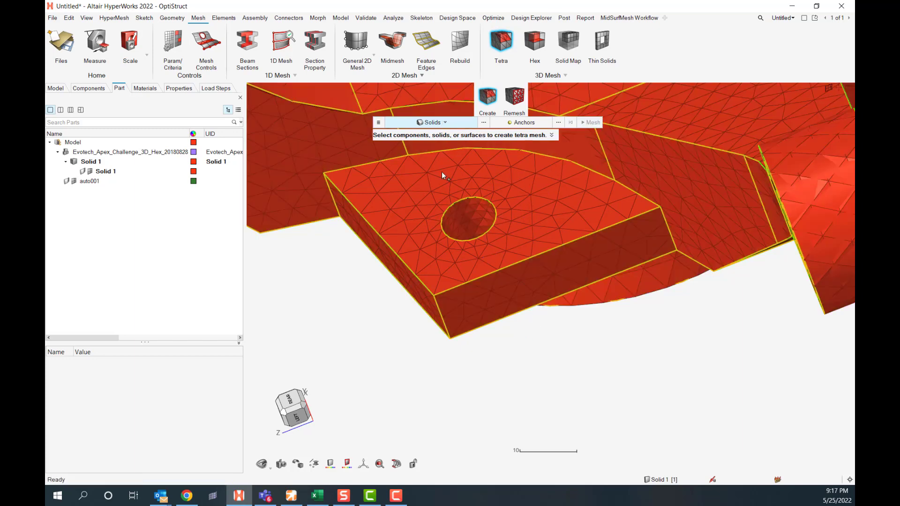
pyautogui.moveTo(482, 249); pyautogui.dragTo(517, 219, button='right')
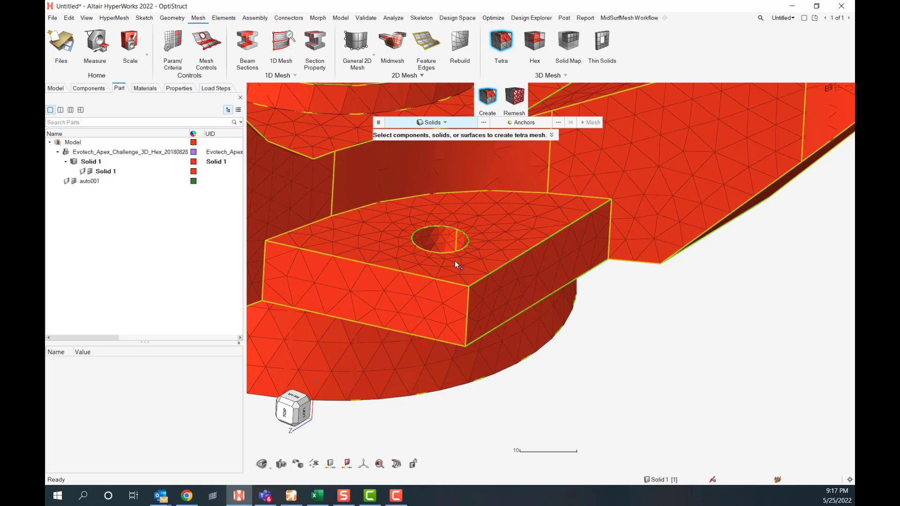
pyautogui.press('Escape')
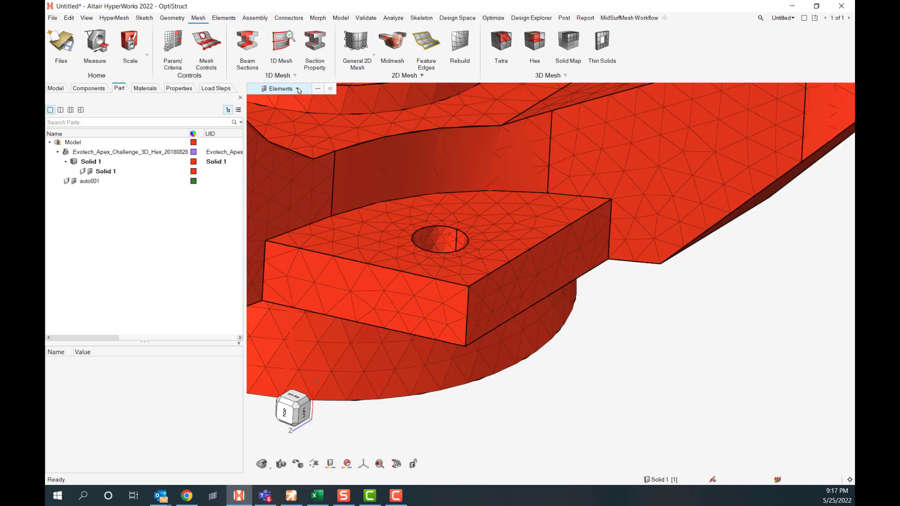
pyautogui.click(318, 89)
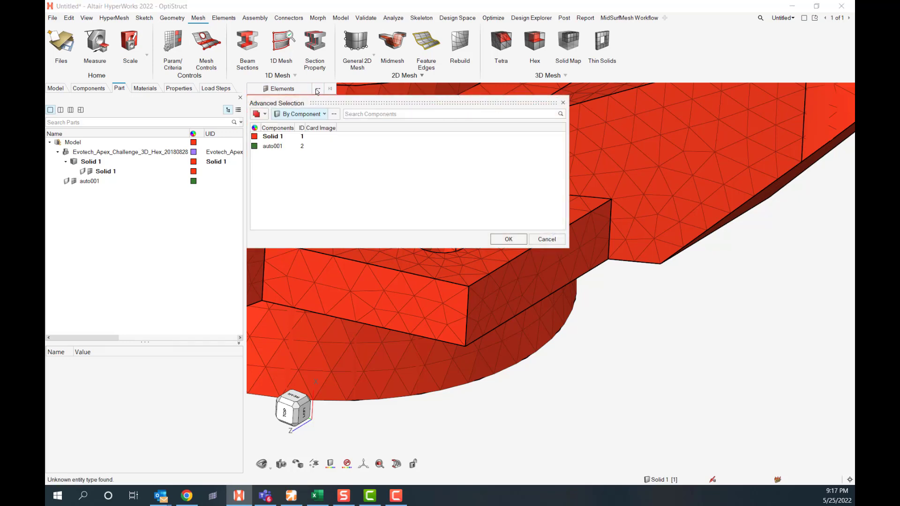
pyautogui.click(323, 114)
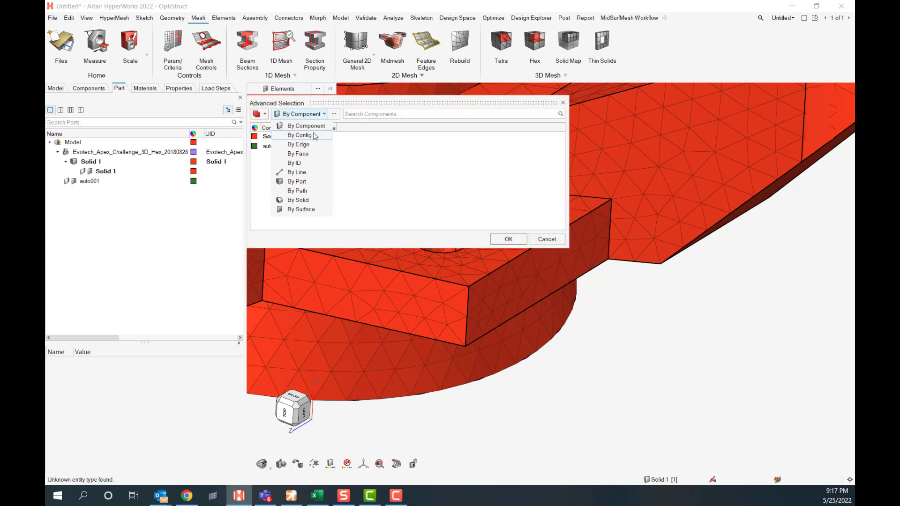
pyautogui.click(290, 135)
pyautogui.moveTo(388, 100); pyautogui.dragTo(643, 98)
pyautogui.click(511, 146)
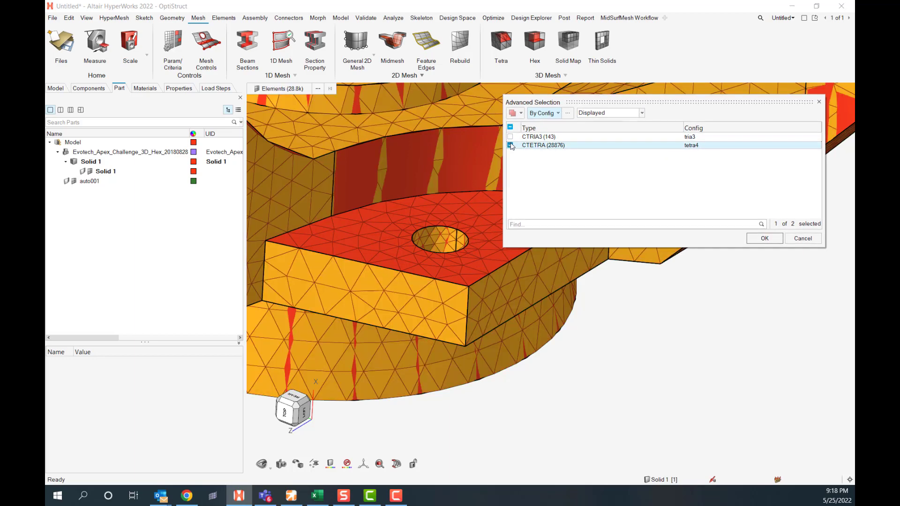
pyautogui.click(510, 145)
pyautogui.click(510, 136)
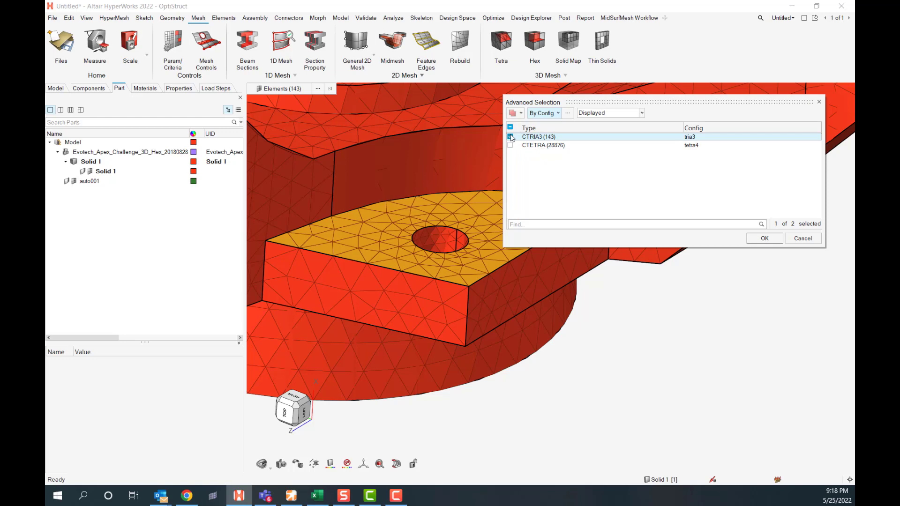
pyautogui.click(511, 137)
pyautogui.click(511, 136)
pyautogui.click(511, 137)
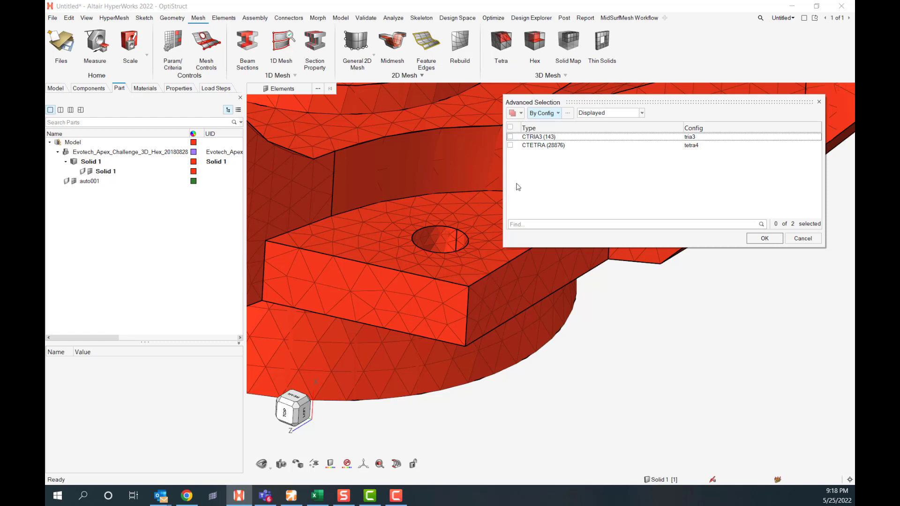
pyautogui.click(510, 137)
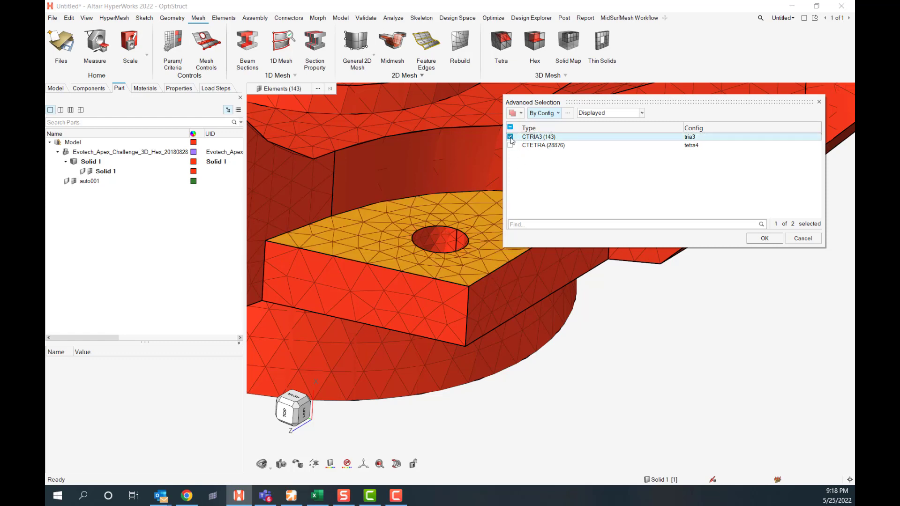
pyautogui.moveTo(631, 104); pyautogui.dragTo(575, 312)
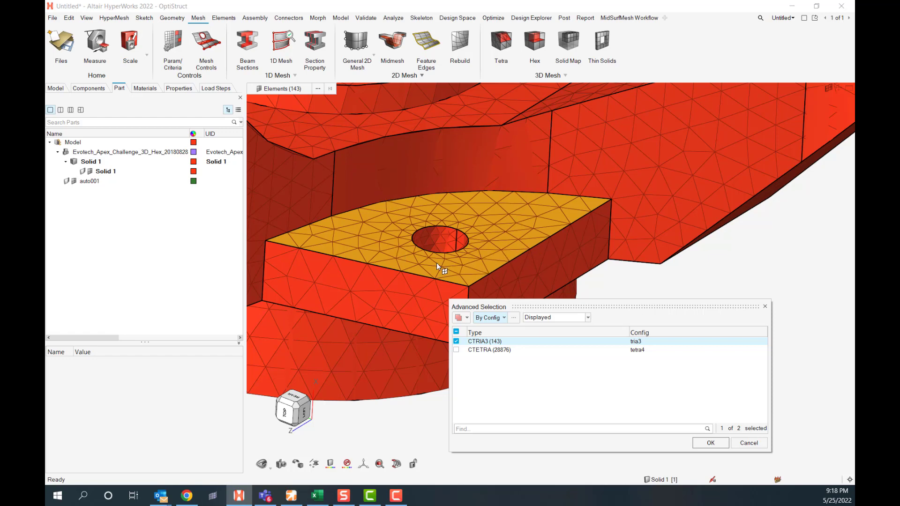
pyautogui.moveTo(616, 309); pyautogui.dragTo(659, 244)
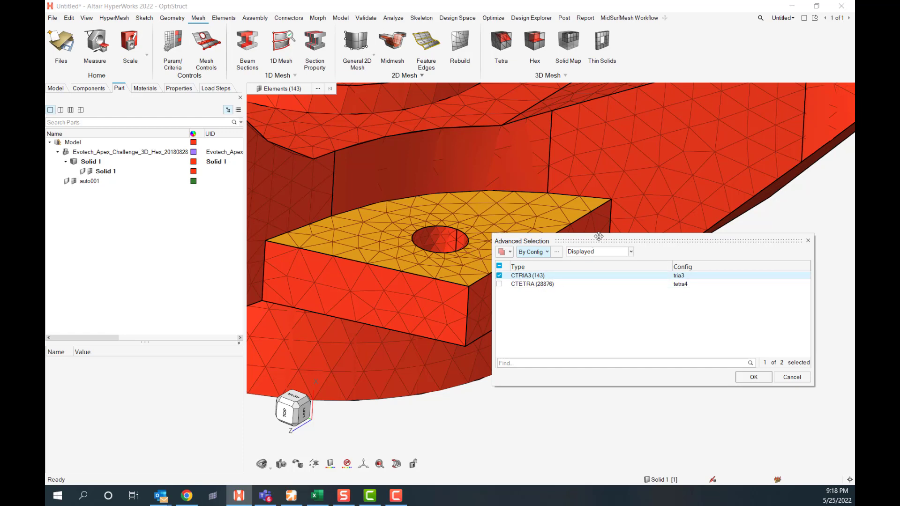
pyautogui.moveTo(594, 240); pyautogui.dragTo(601, 200)
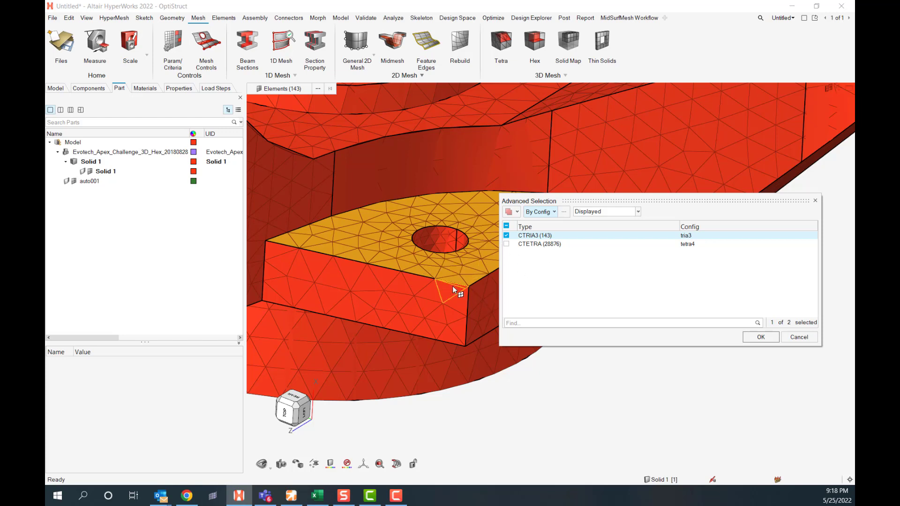
pyautogui.click(815, 201)
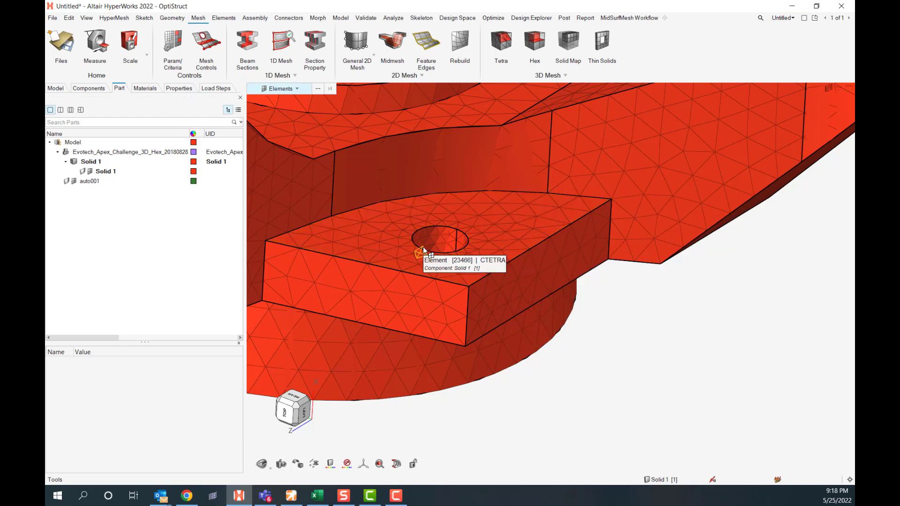
# Fit, pan and rotate the view to show the whole tetra-meshed knuckle from the side
pyautogui.press('f')
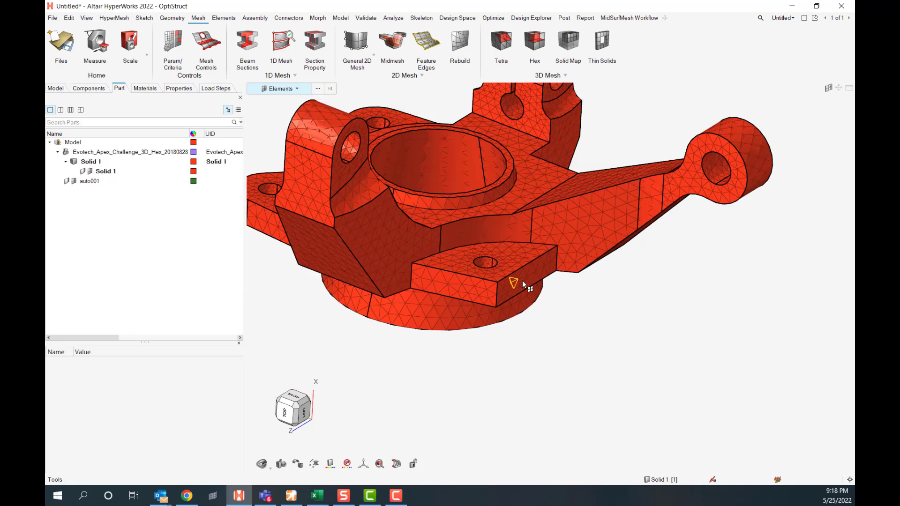
pyautogui.moveTo(637, 345); pyautogui.dragTo(596, 337, button='middle')
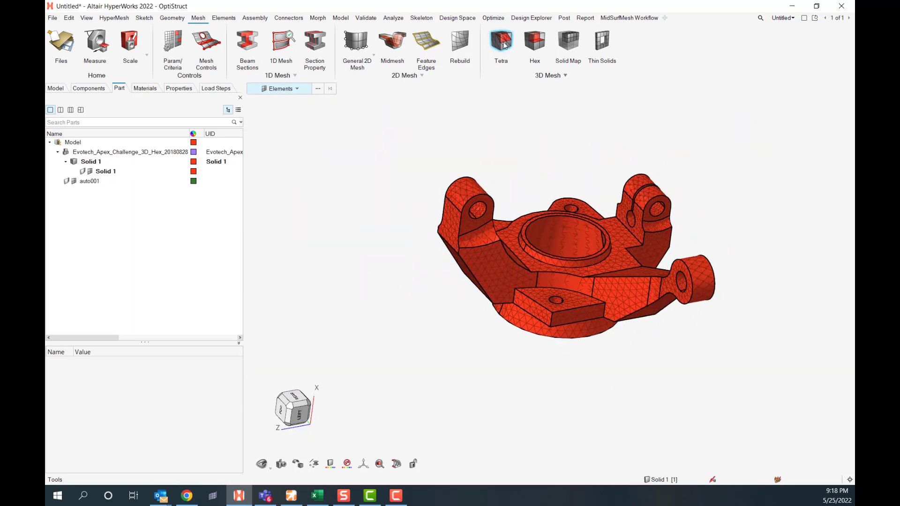
pyautogui.keyDown('ctrl'); pyautogui.moveTo(570, 164); pyautogui.dragTo(443, 188, button='right'); pyautogui.keyUp('ctrl')
pyautogui.keyDown('ctrl'); pyautogui.moveTo(495, 229); pyautogui.dragTo(507, 137); pyautogui.keyUp('ctrl')
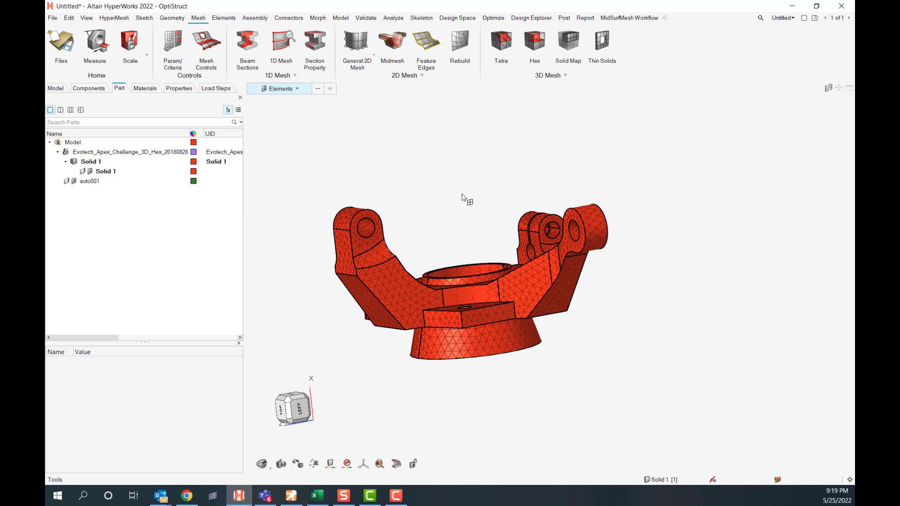
# Review the Tetra options, confirming the 0.30 tetra collapse target, then exit
pyautogui.click(503, 47)
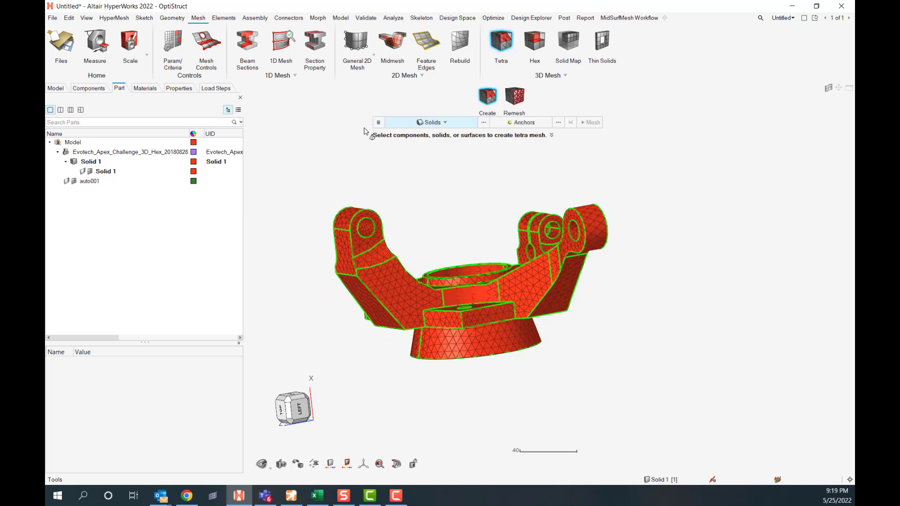
pyautogui.click(378, 123)
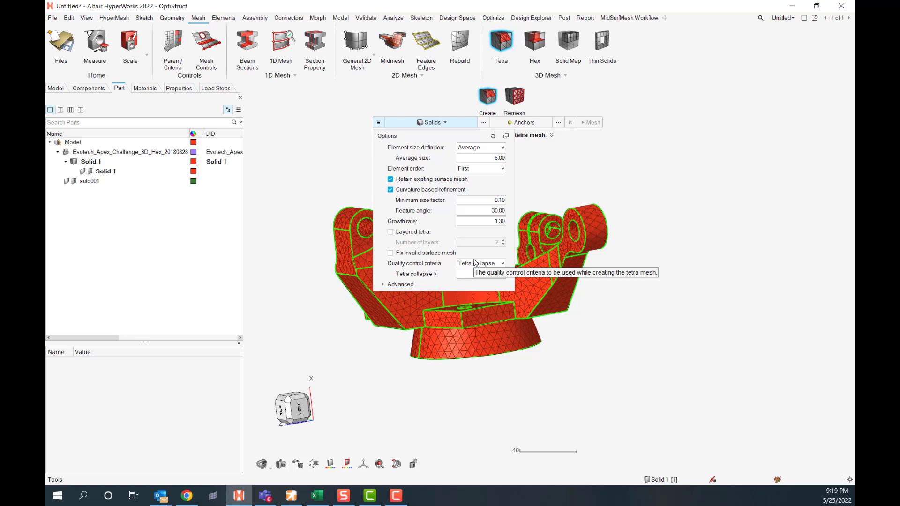
pyautogui.click(649, 251)
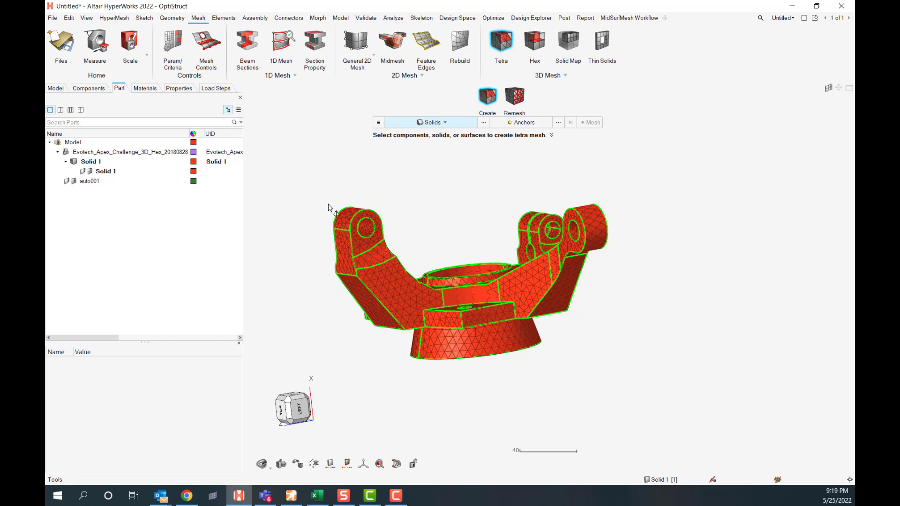
pyautogui.press('Escape')
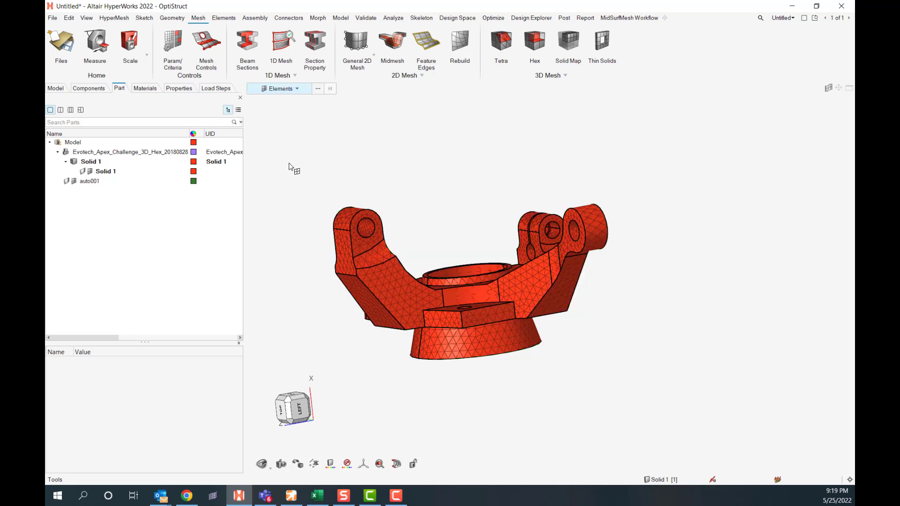